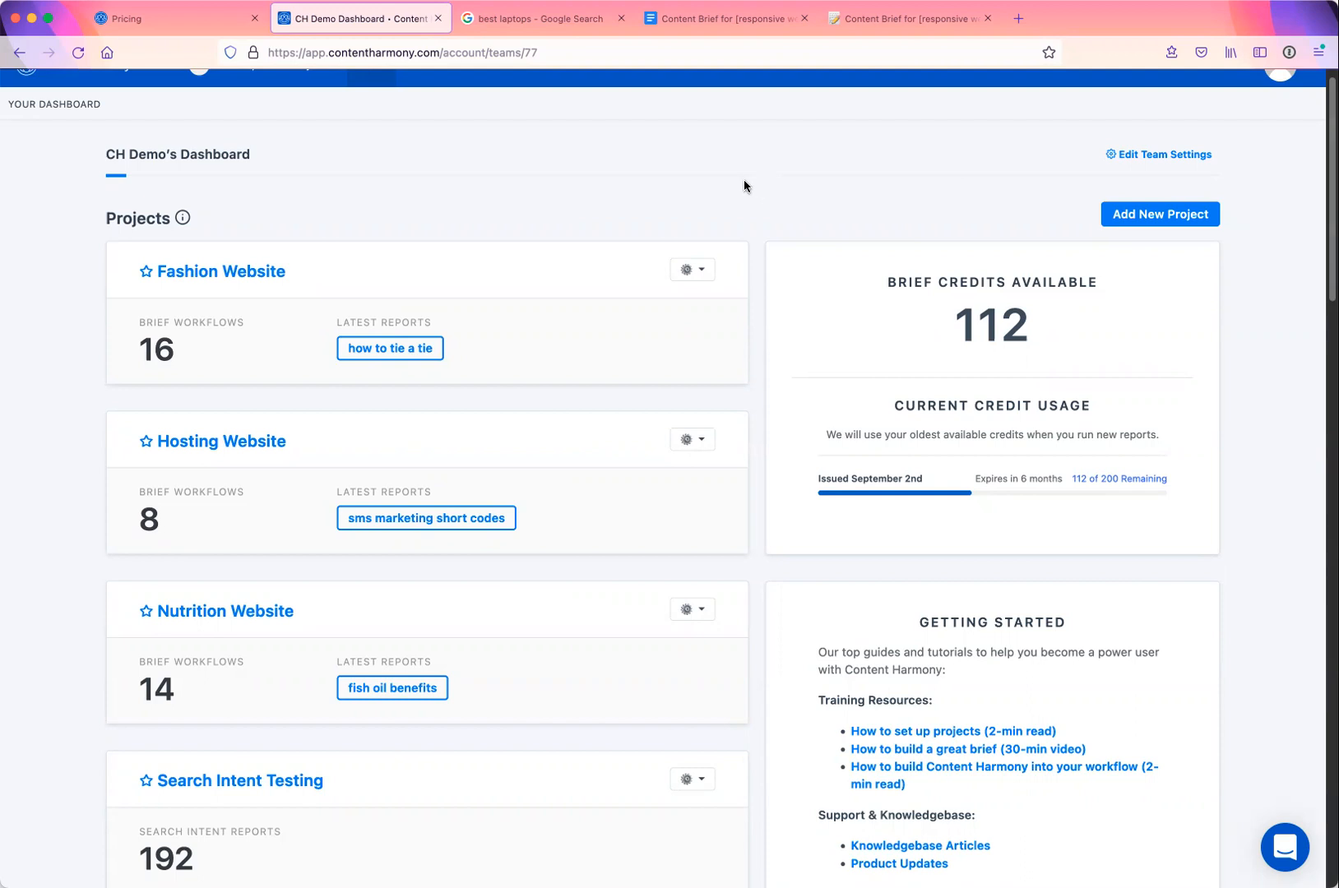
Open the Nutrition Website project and review its Brief Workflows and Search Intent Reports sections
{"action": "scroll", "coordinate": [551, 267], "scroll_direction": "up", "scroll_amount": 1}
{"action": "scroll", "coordinate": [551, 266], "scroll_direction": "up", "scroll_amount": 1}
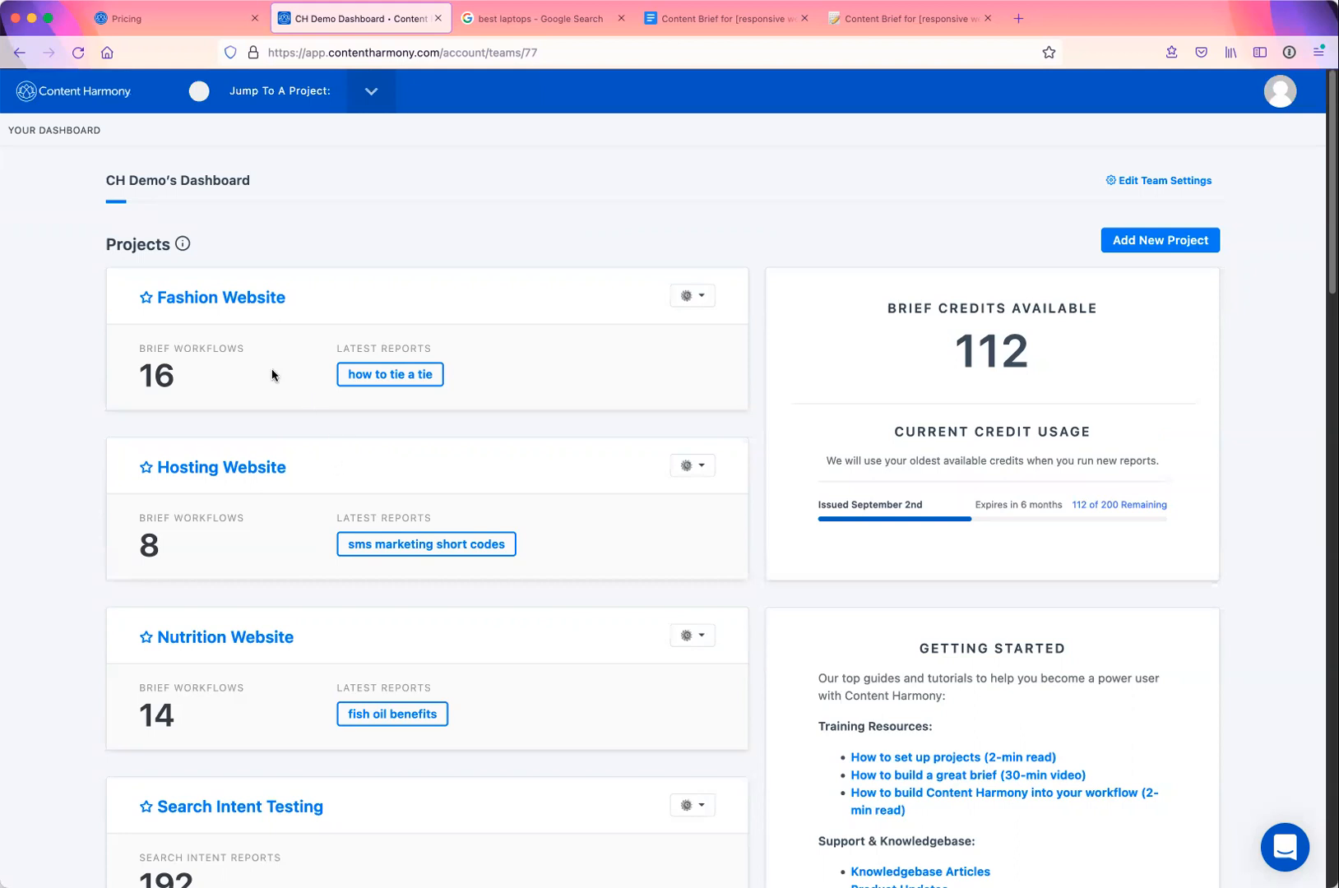
{"action": "left_click", "coordinate": [210, 638]}
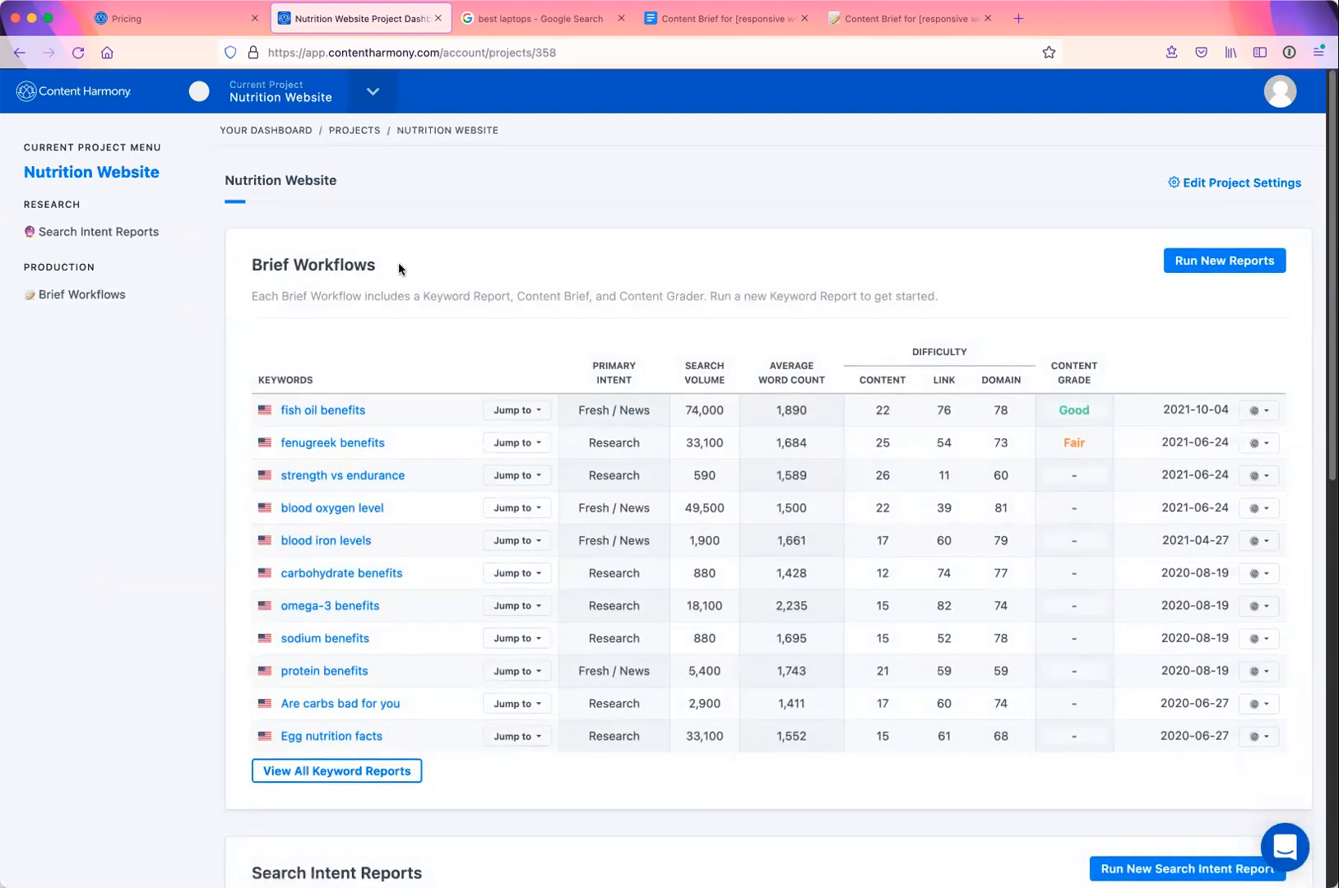
{"action": "left_click_drag", "start_coordinate": [424, 296], "coordinate": [706, 299]}
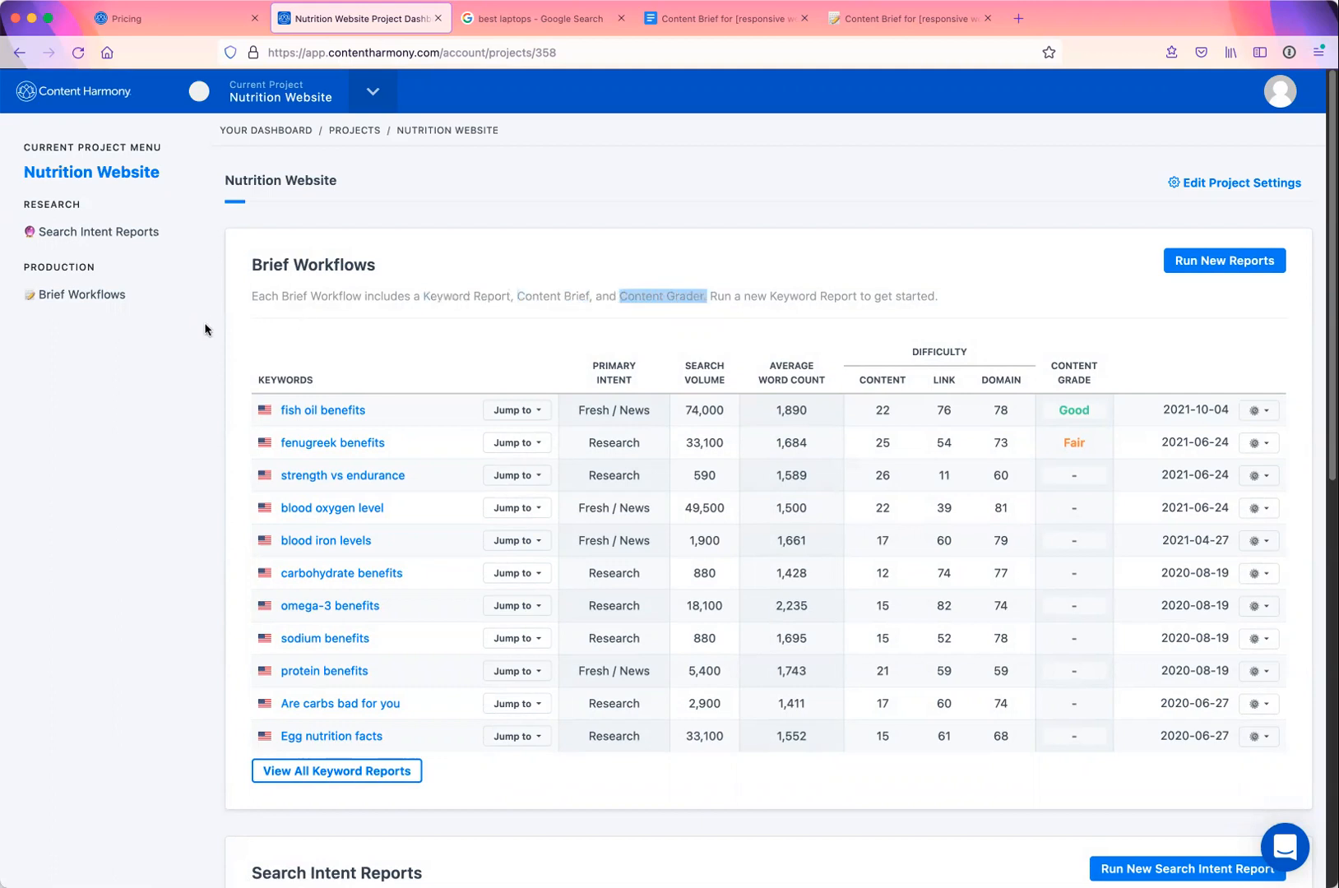
{"action": "scroll", "coordinate": [205, 329], "scroll_direction": "down", "scroll_amount": 2}
{"action": "left_click_drag", "start_coordinate": [253, 690], "coordinate": [444, 703]}
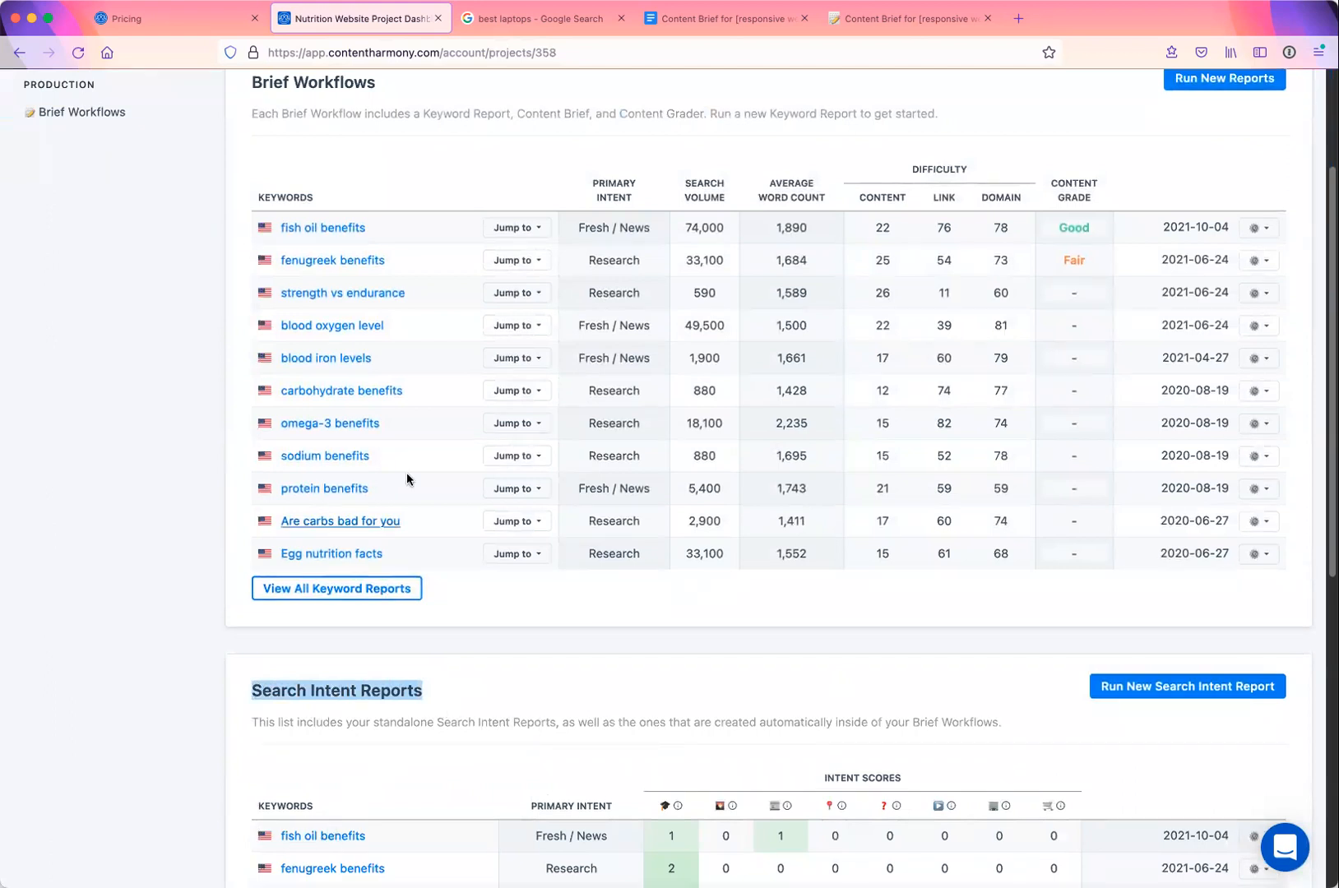
{"action": "scroll", "coordinate": [323, 224], "scroll_direction": "up", "scroll_amount": 2}
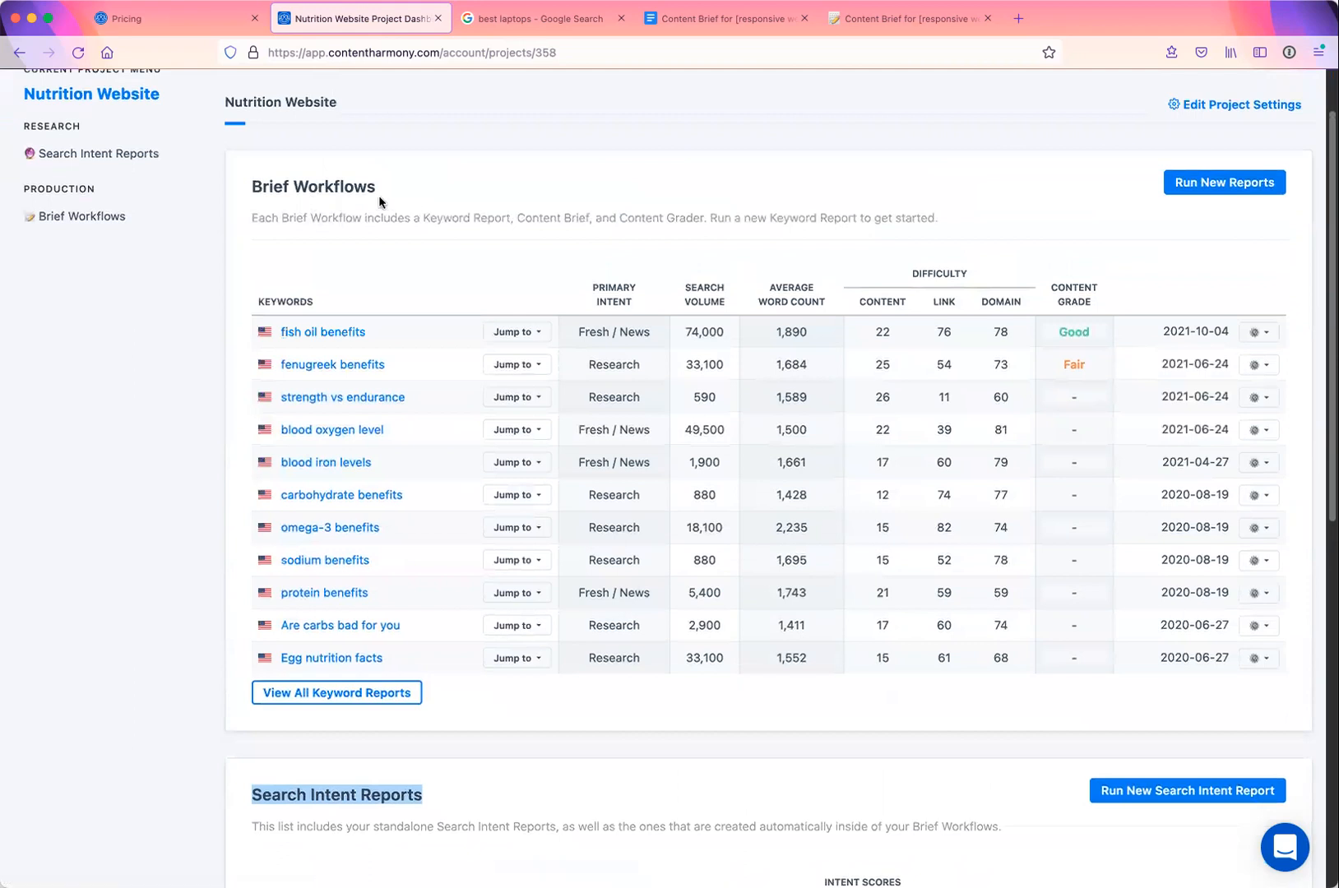
Begin new brief workflow reports with the keywords "fish oil benefits" and "benefits of fish oil"
{"action": "left_click", "coordinate": [1184, 186]}
{"action": "left_click", "coordinate": [518, 399]}
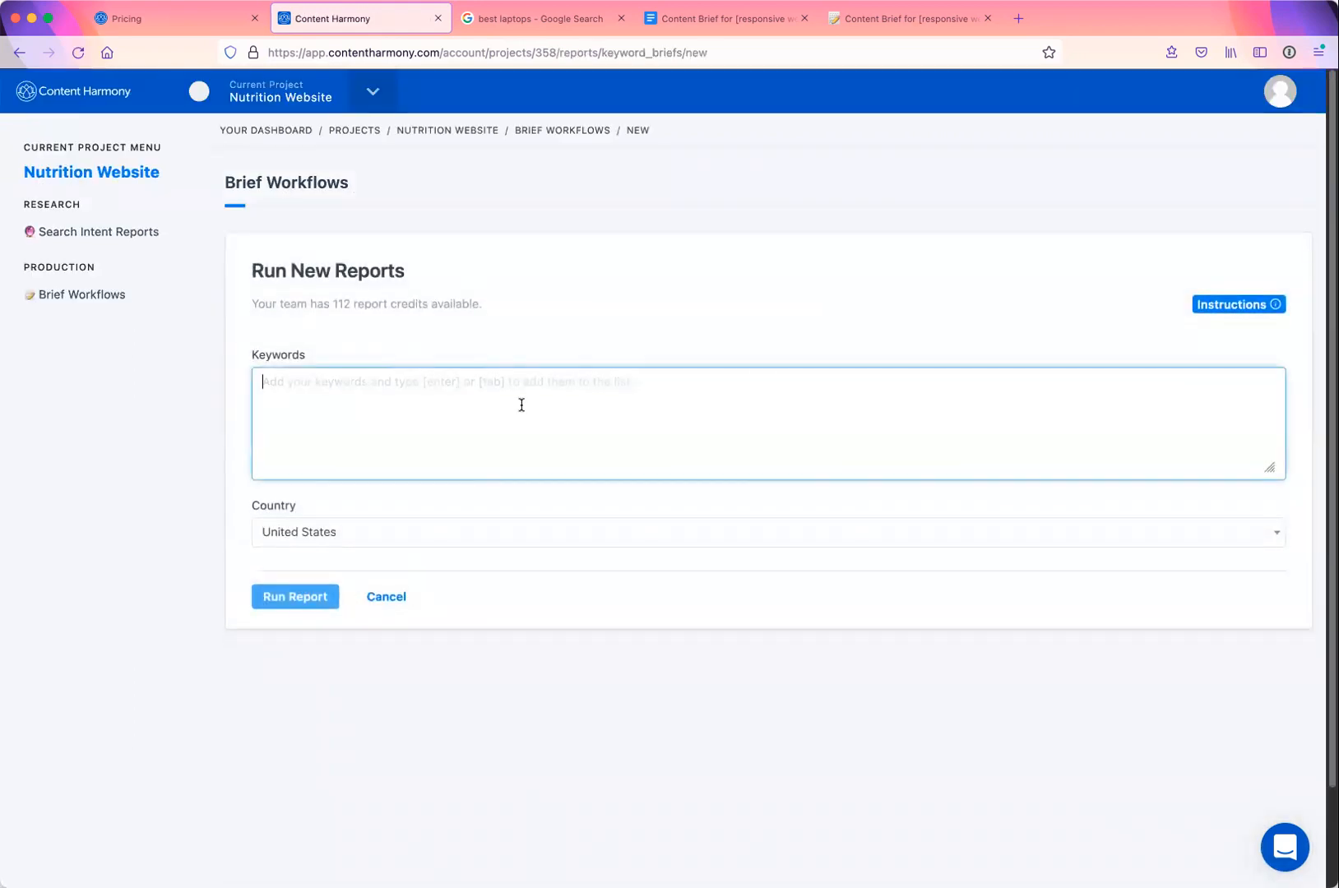
{"action": "type", "text": "fish oil benefits"}
{"action": "key", "text": "Return"}
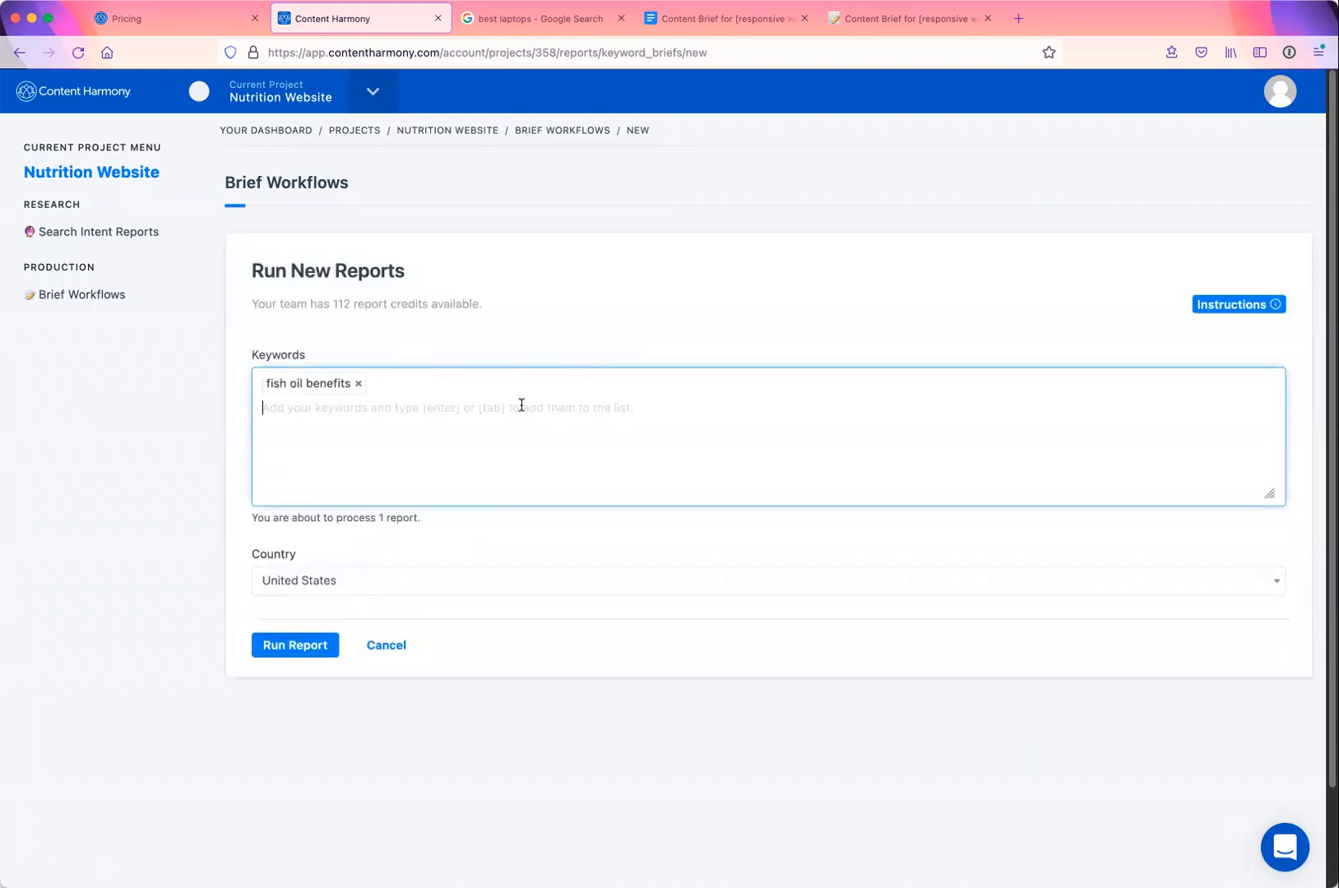
{"action": "type", "text": "benefits of fish oil"}
{"action": "key", "text": "Return"}
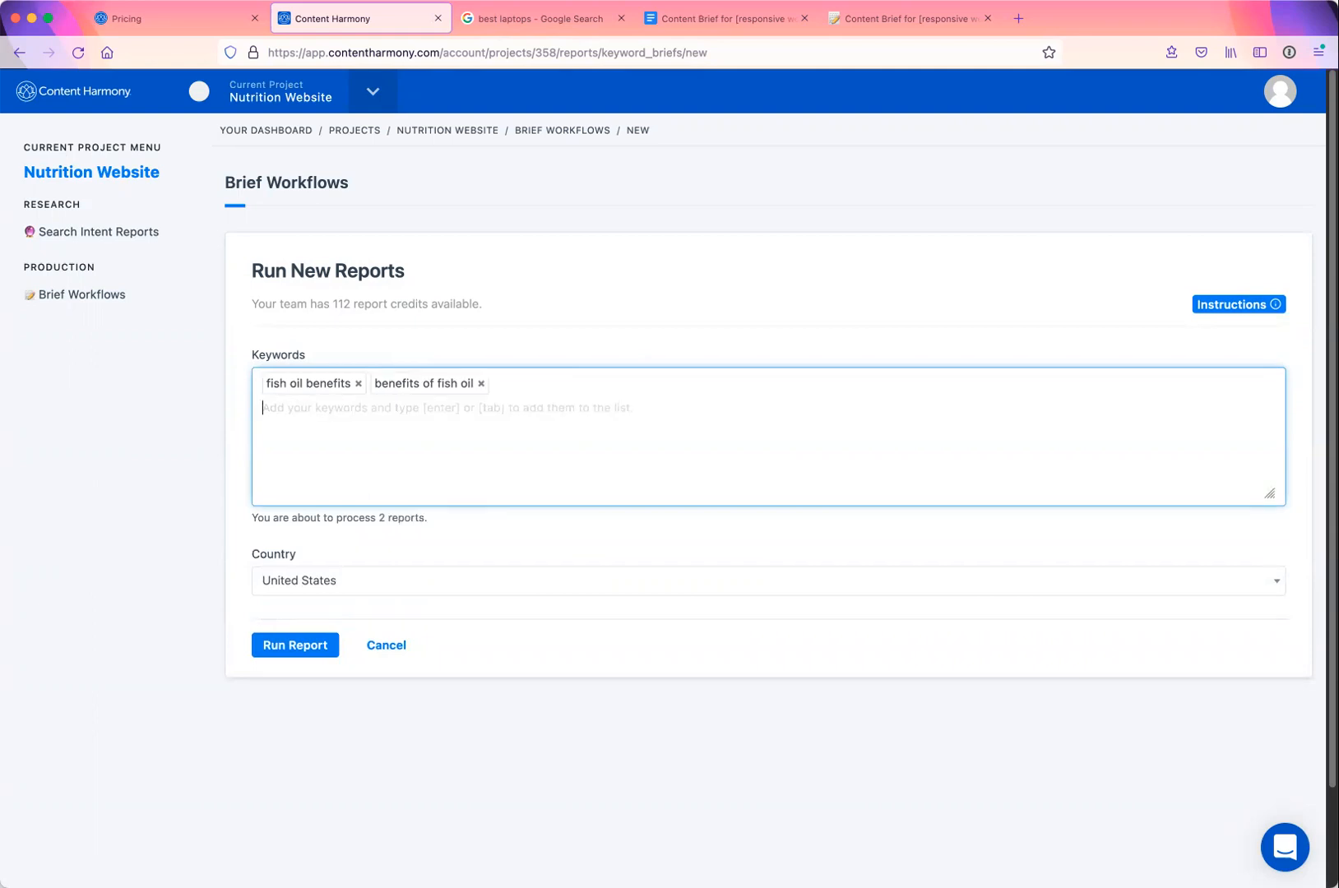
Remove the keyword "benefits of fish oil" and cancel the new report without changing its country
{"action": "left_click", "coordinate": [481, 384]}
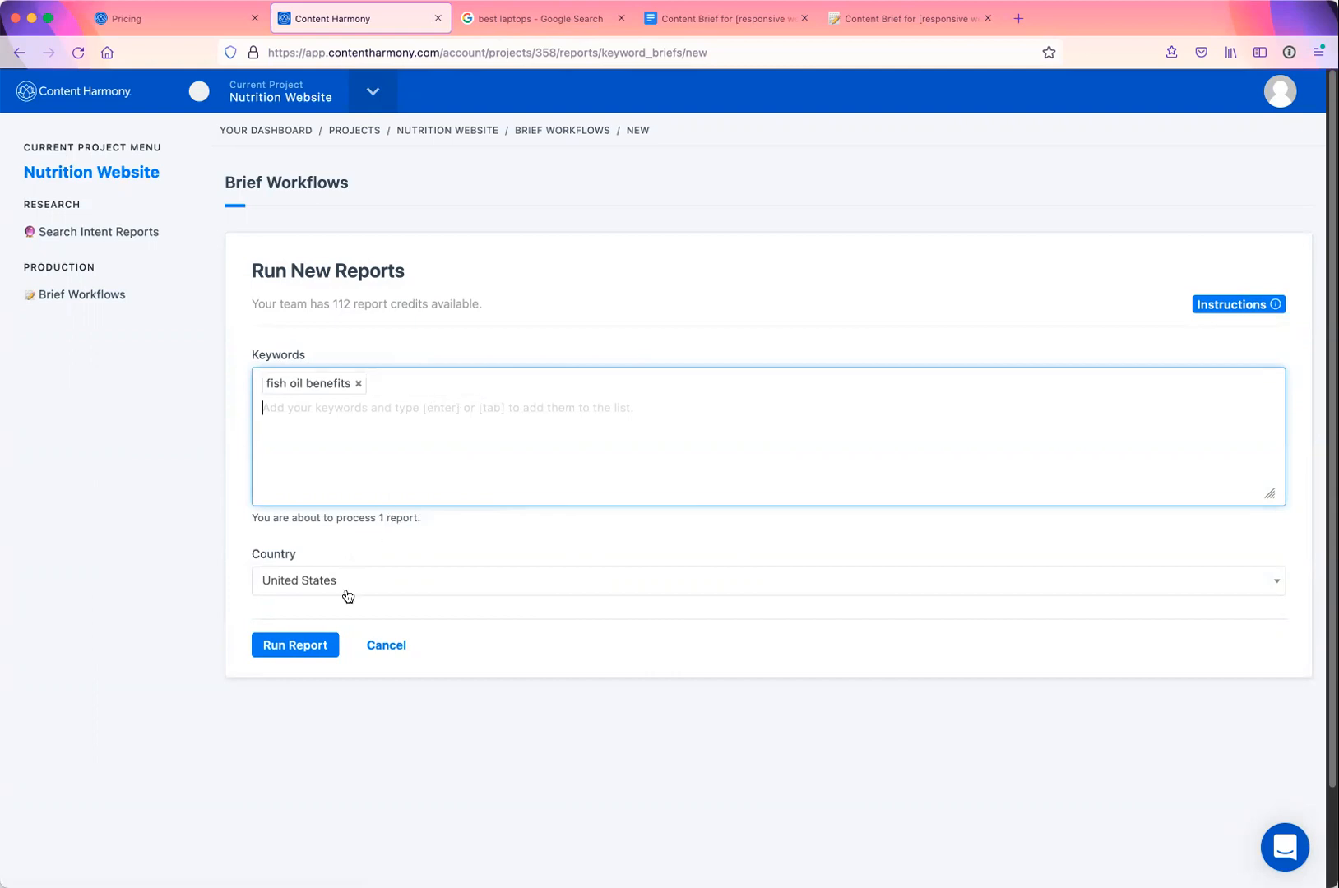
{"action": "left_click", "coordinate": [346, 592]}
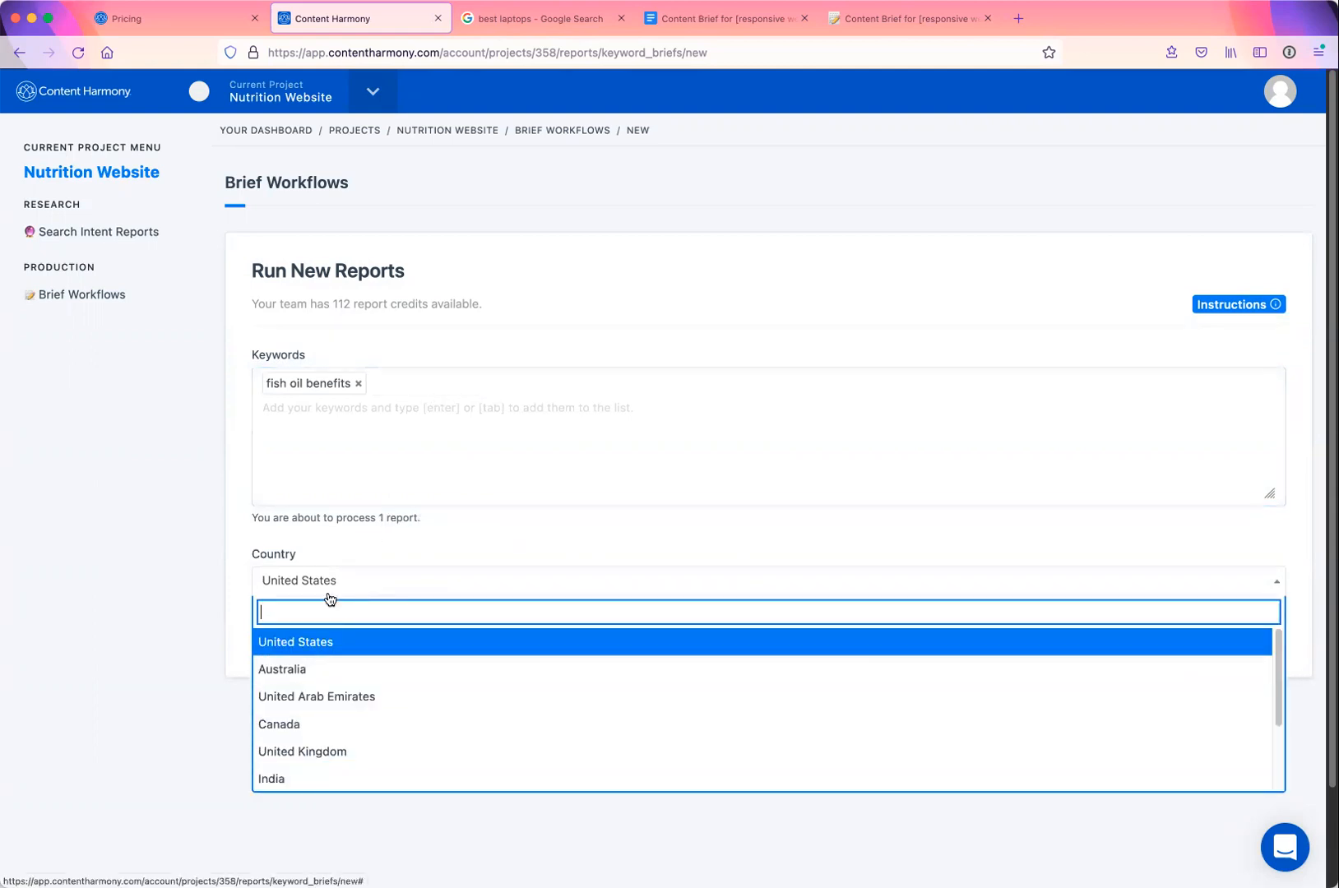
{"action": "left_click", "coordinate": [342, 518]}
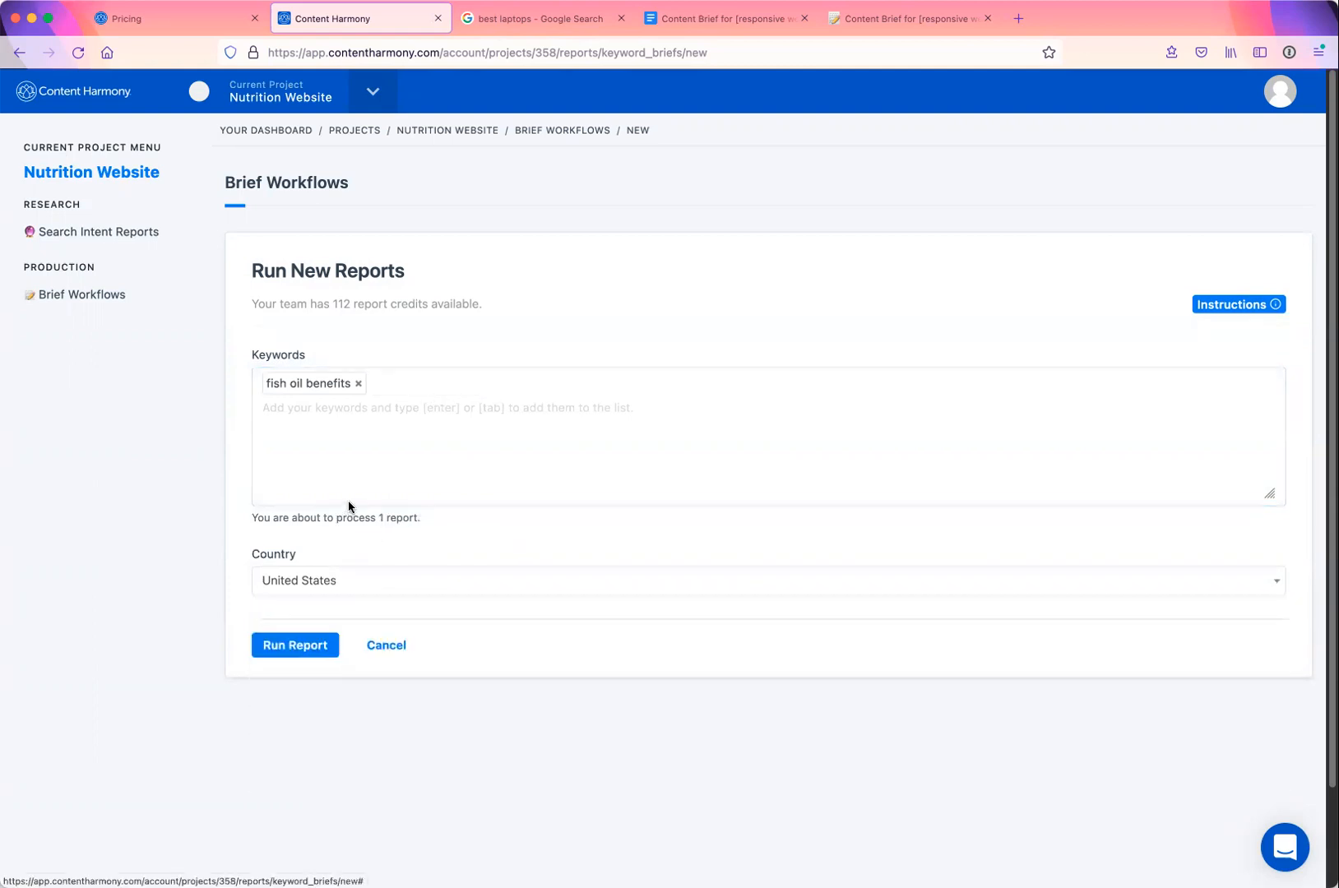
{"action": "left_click", "coordinate": [376, 646]}
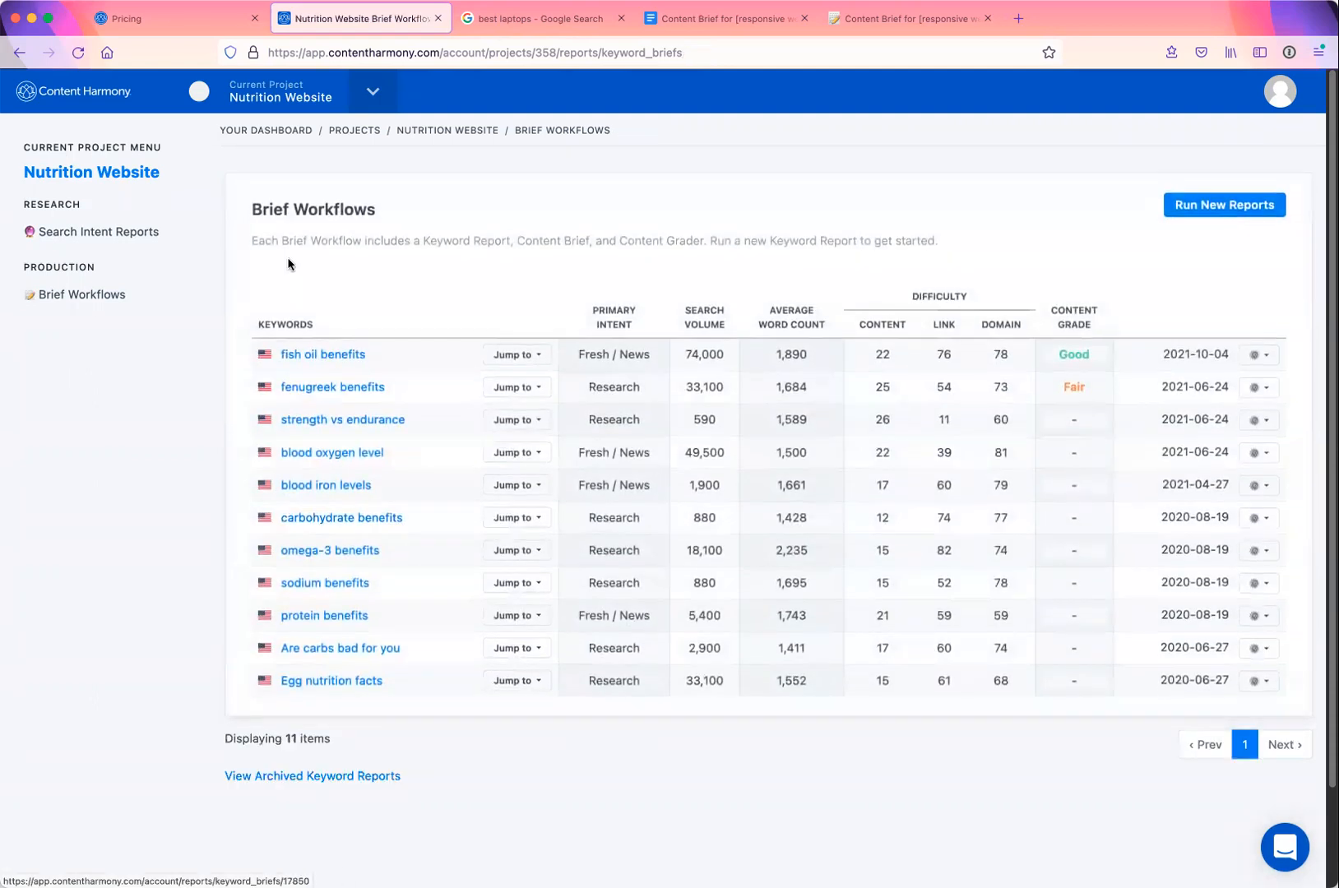
Open the existing "fish oil benefits" brief workflow and review its section choices and search intent analysis
{"action": "left_click", "coordinate": [333, 356]}
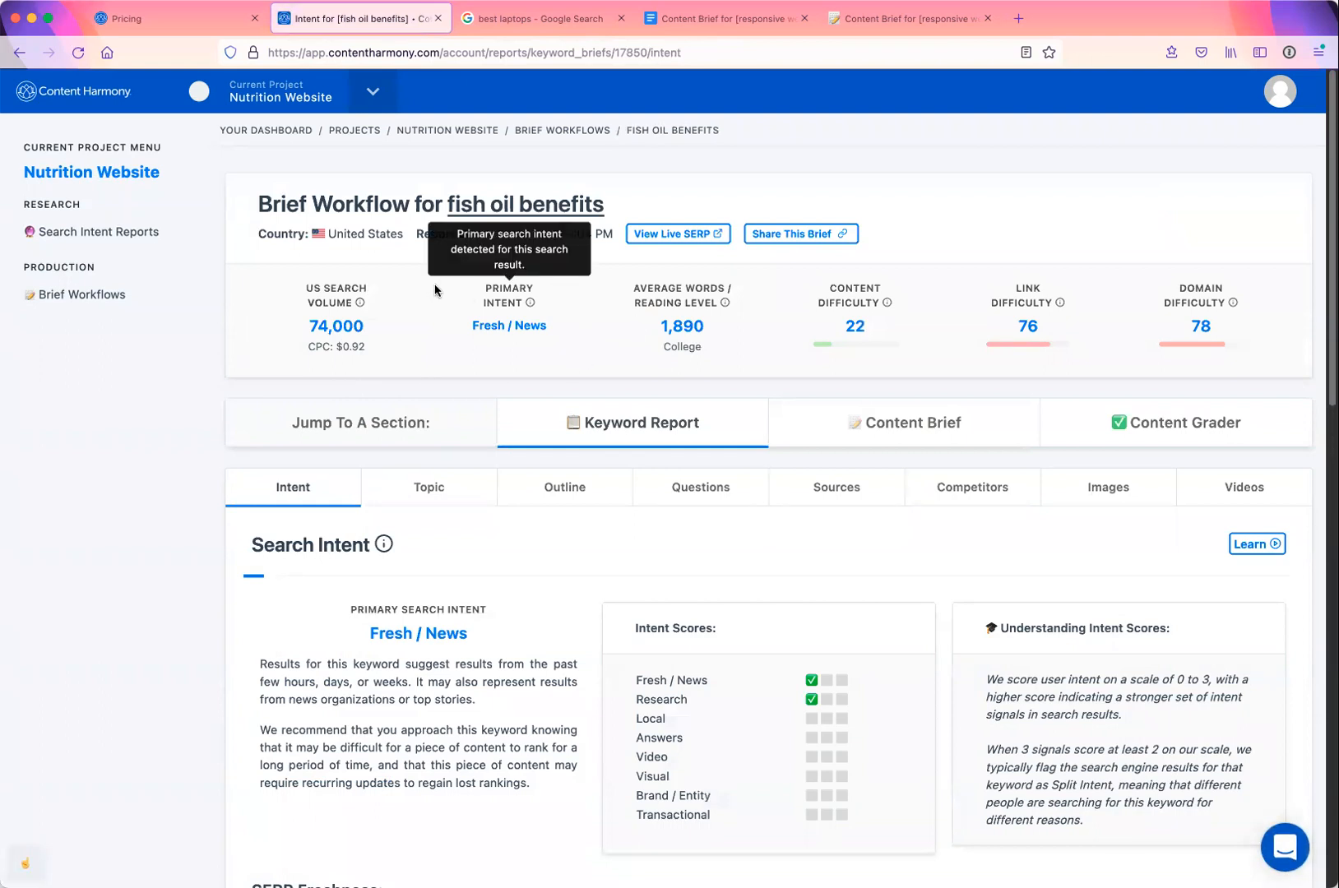
{"action": "left_click_drag", "start_coordinate": [290, 428], "coordinate": [716, 432]}
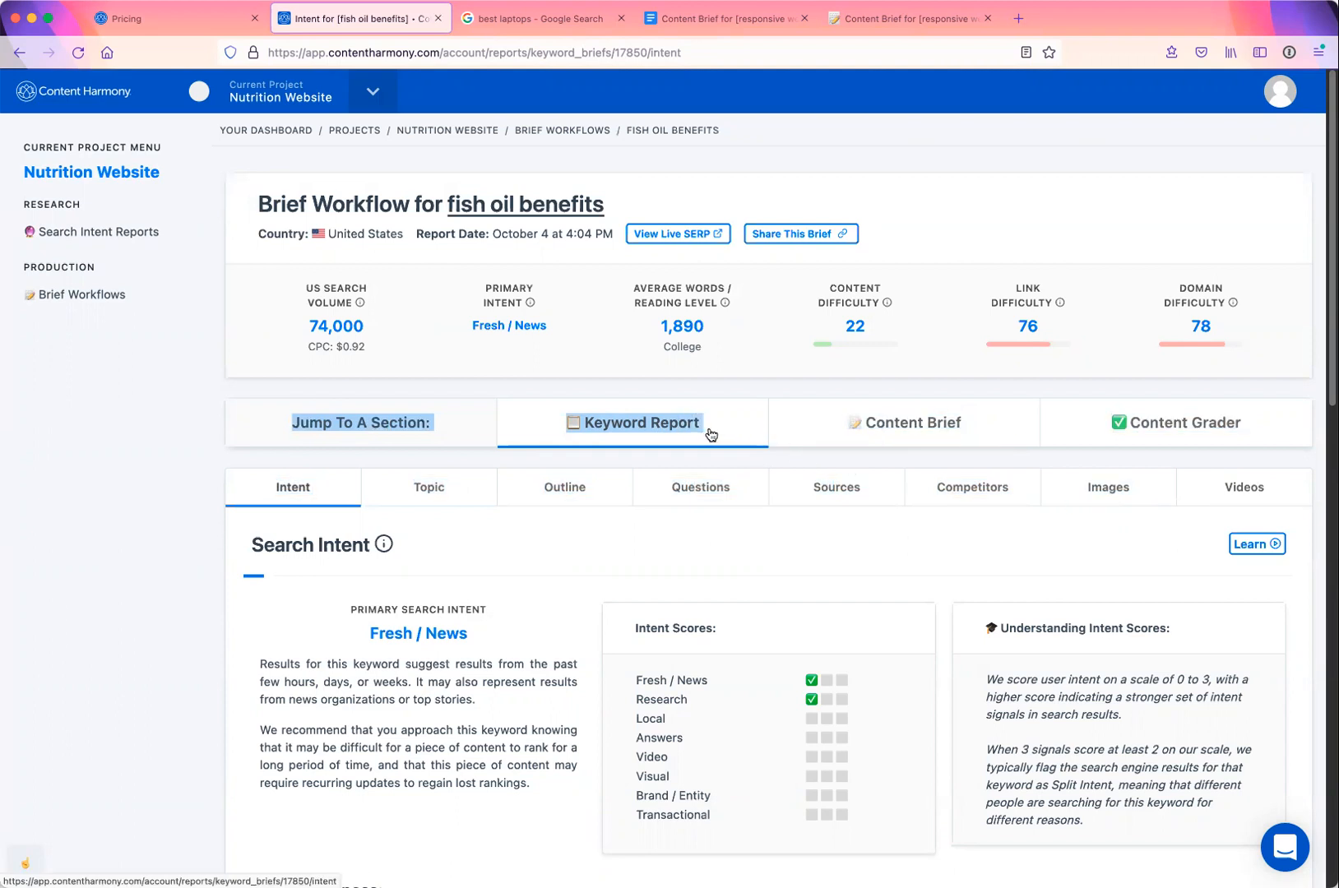
{"action": "left_click_drag", "start_coordinate": [951, 413], "coordinate": [1260, 441]}
{"action": "left_click", "coordinate": [740, 335]}
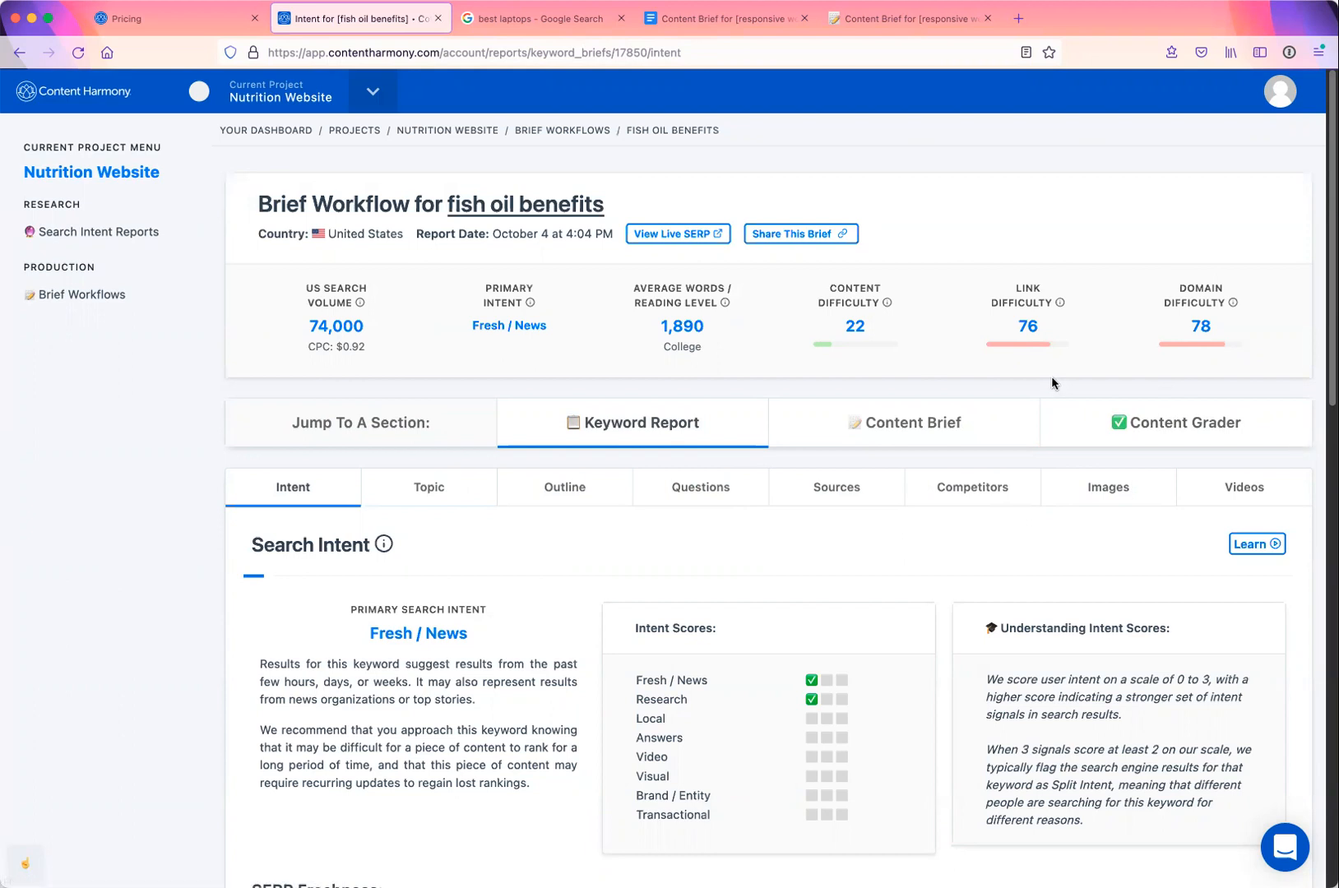
{"action": "scroll", "coordinate": [140, 383], "scroll_direction": "down", "scroll_amount": 2}
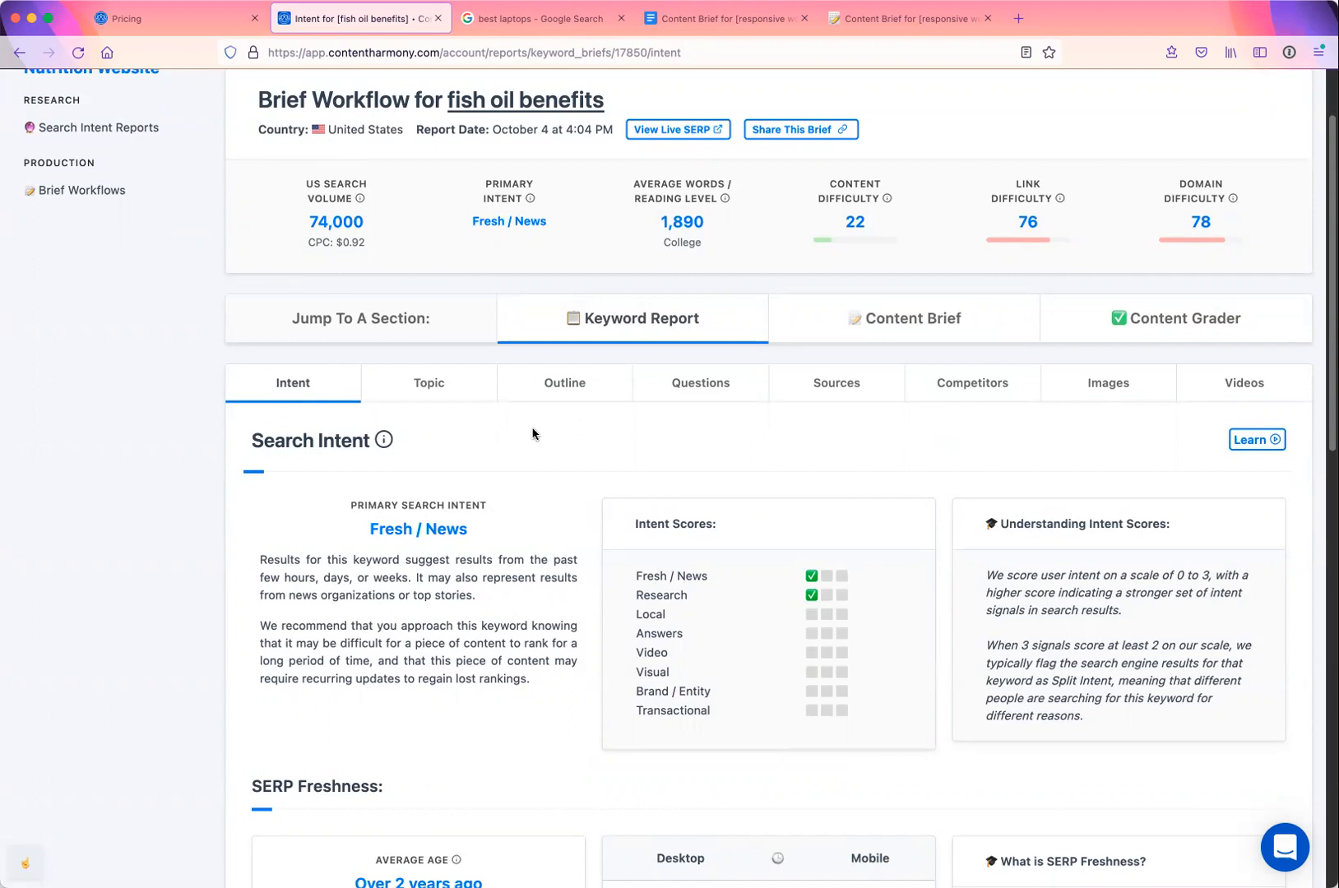
Examine the topic analysis of the keyword report, including the overlapping keywords and their usage by competitors
{"action": "left_click", "coordinate": [444, 387]}
{"action": "scroll", "coordinate": [468, 594], "scroll_direction": "down", "scroll_amount": 3}
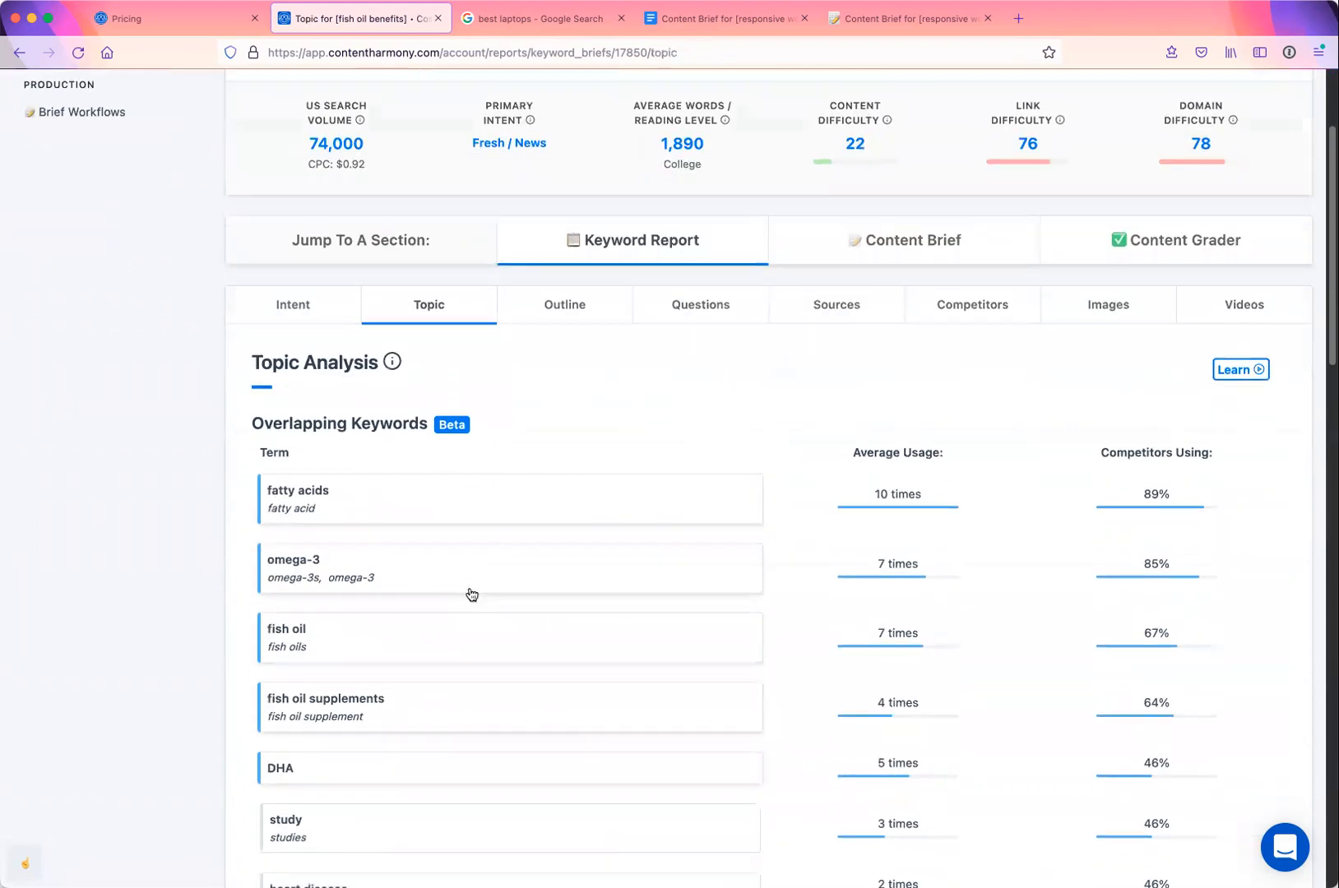
{"action": "scroll", "coordinate": [469, 593], "scroll_direction": "down", "scroll_amount": 3}
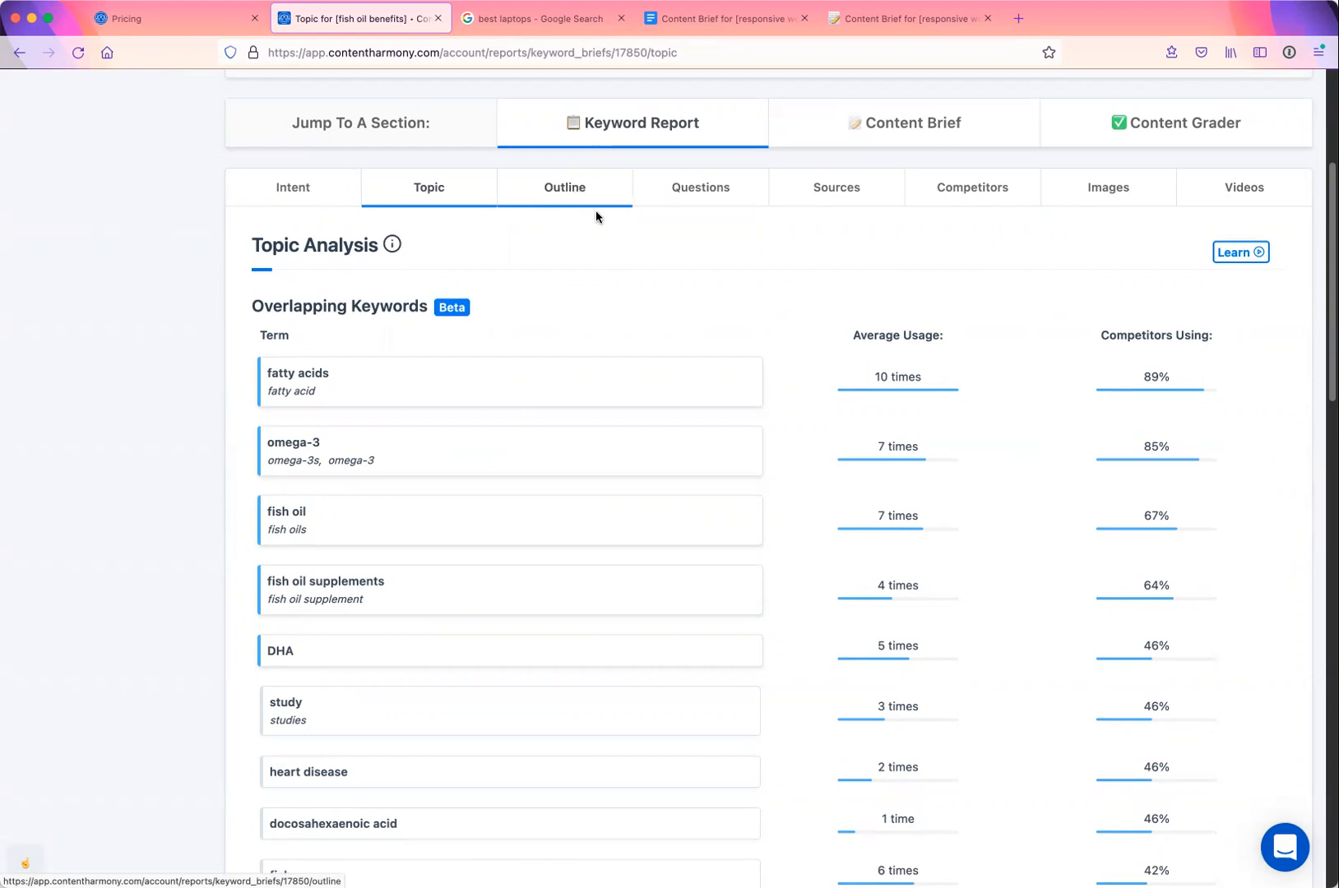
Look through the keyword report's question analysis, covering the Google PAA, Quora, Stack Exchange and Reddit questions
{"action": "left_click", "coordinate": [728, 191]}
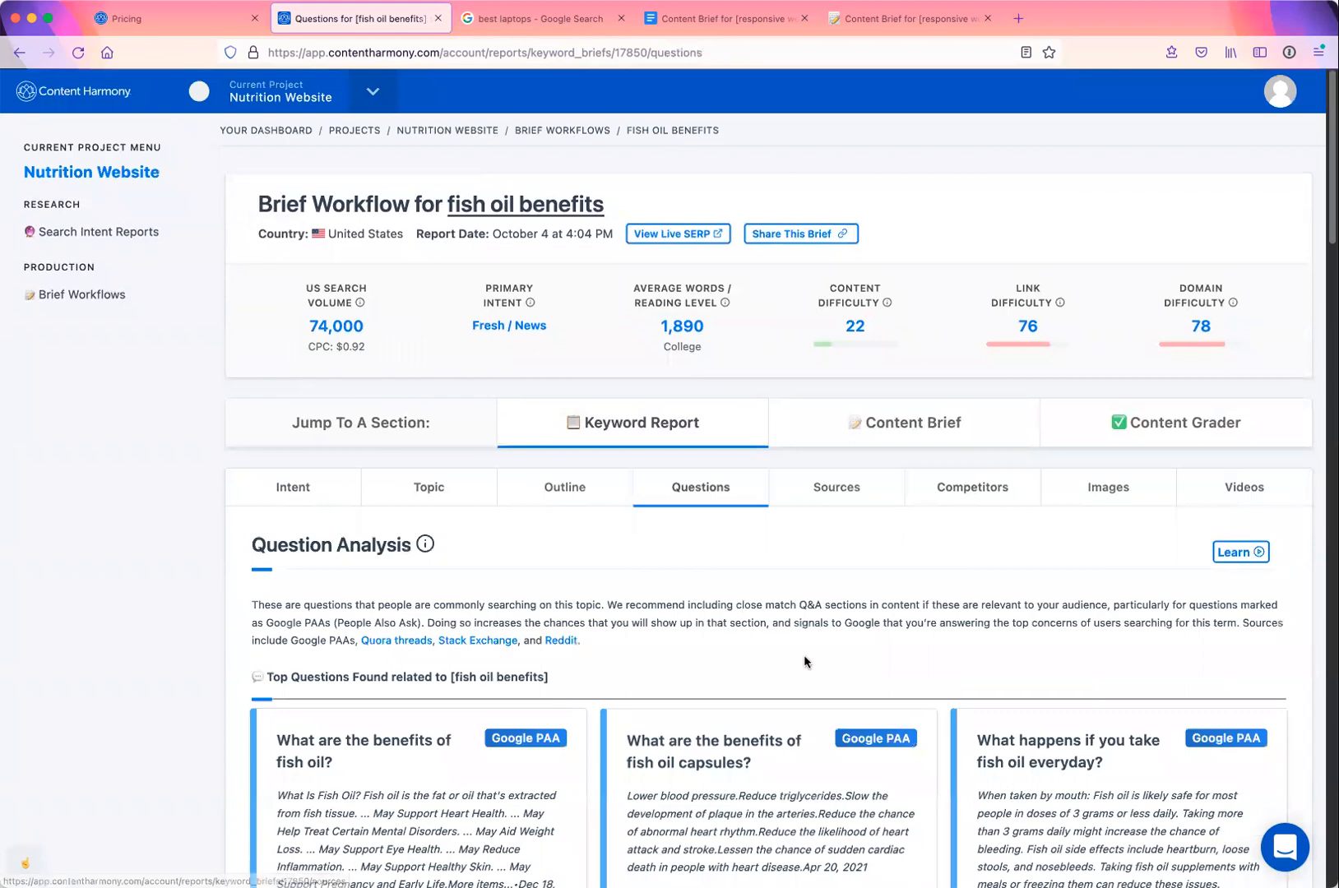
{"action": "scroll", "coordinate": [803, 654], "scroll_direction": "down", "scroll_amount": 10}
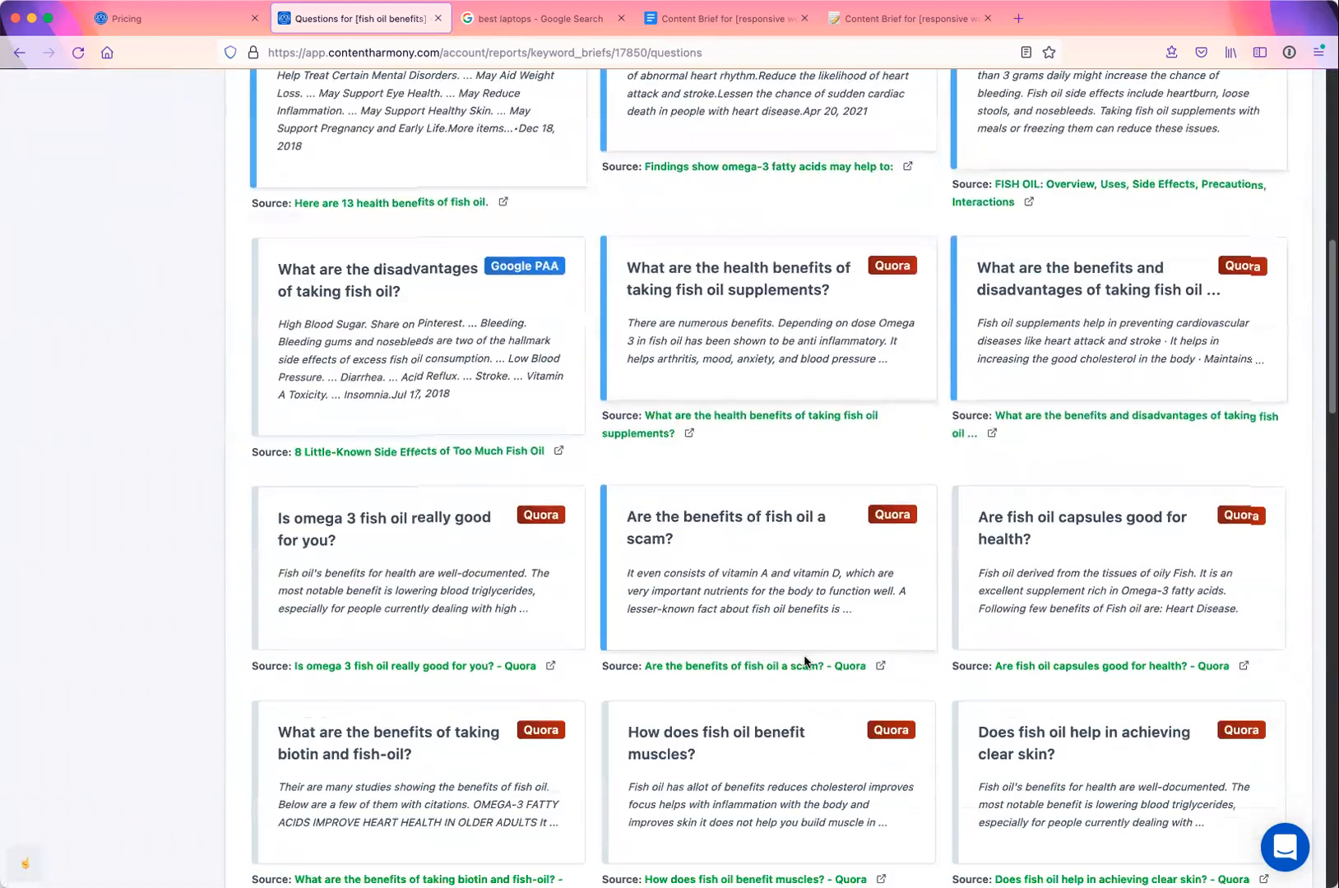
{"action": "scroll", "coordinate": [803, 661], "scroll_direction": "down", "scroll_amount": 15}
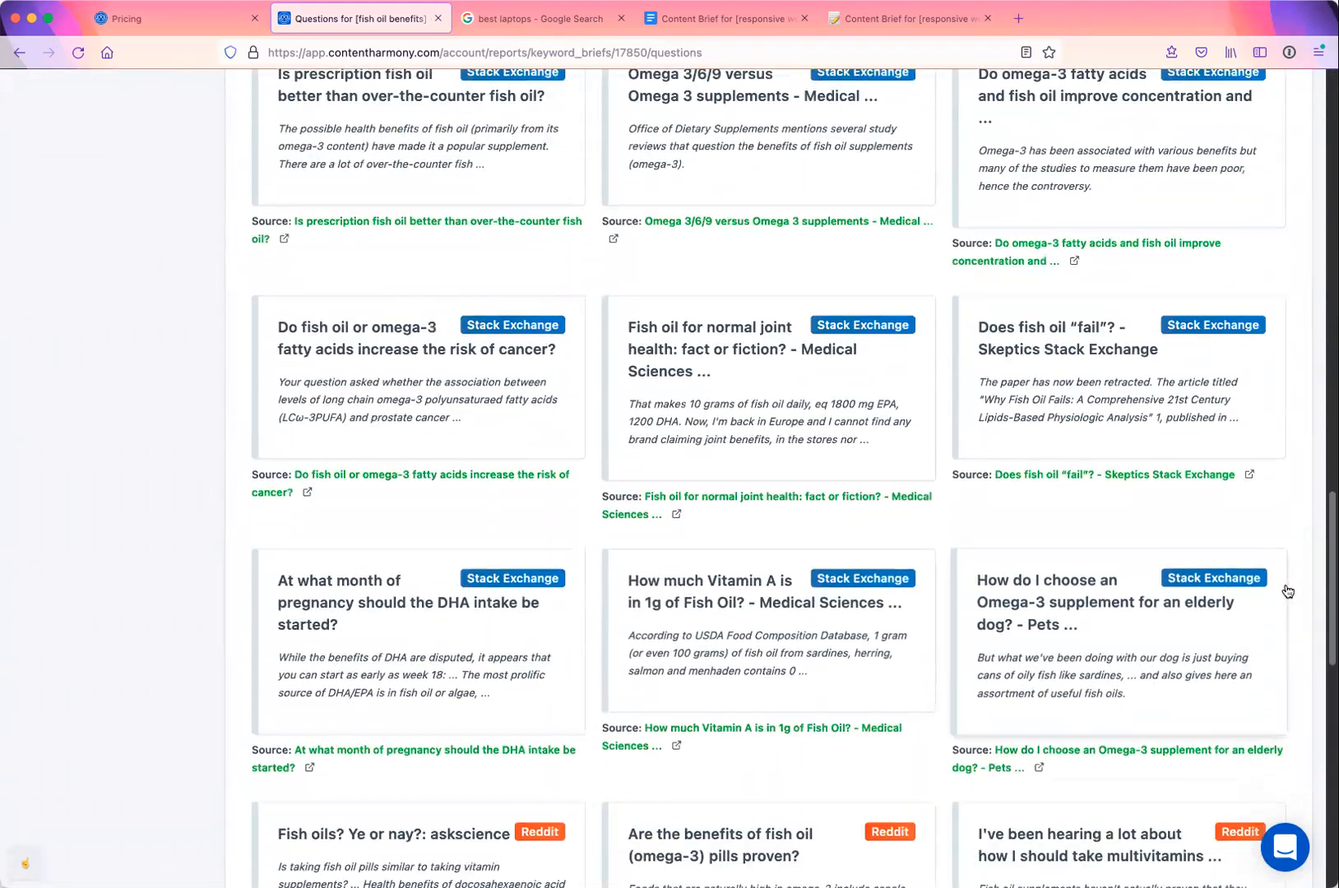
{"action": "scroll", "coordinate": [1287, 590], "scroll_direction": "up", "scroll_amount": 20}
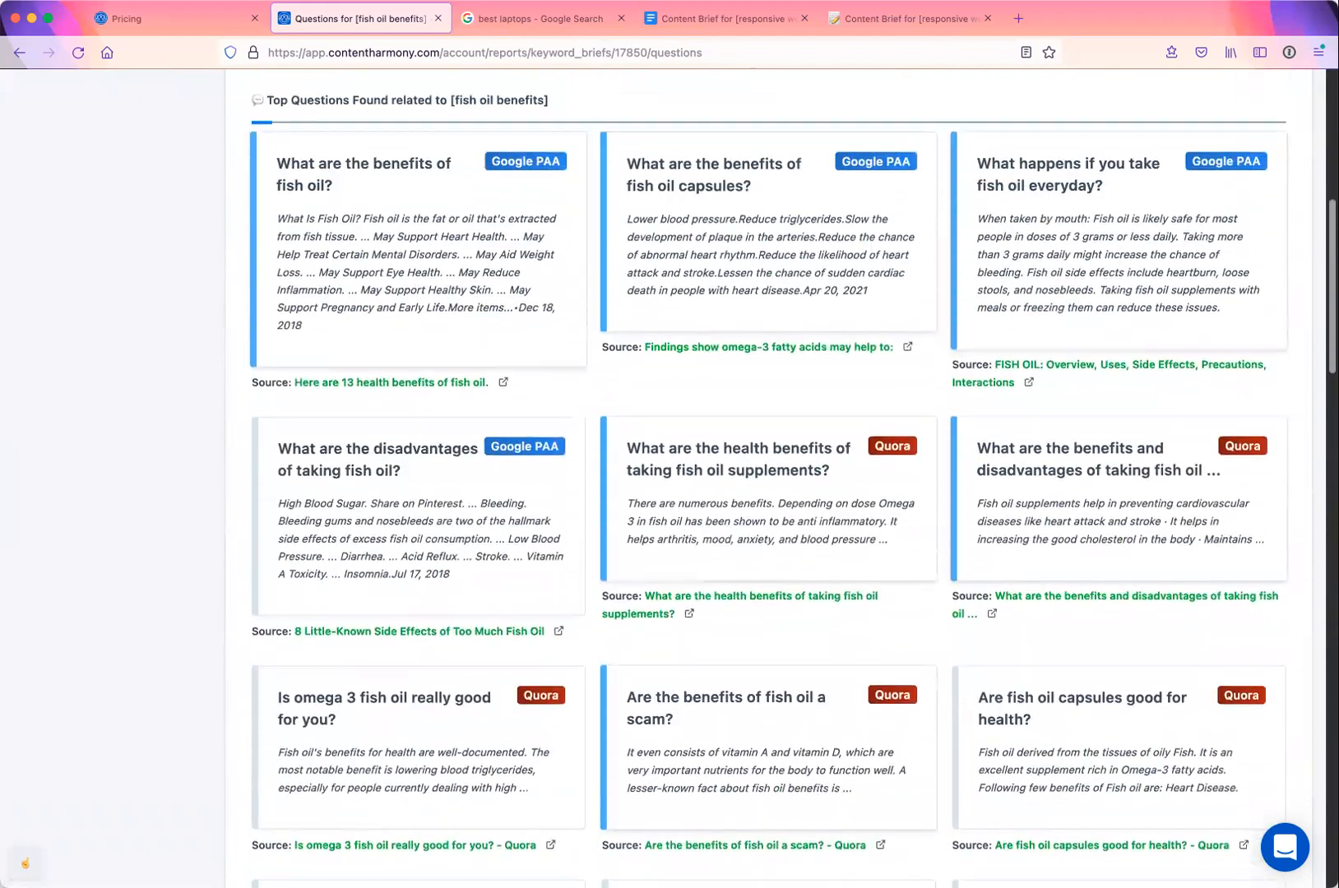
{"action": "scroll", "coordinate": [392, 497], "scroll_direction": "up", "scroll_amount": 3}
{"action": "scroll", "coordinate": [444, 530], "scroll_direction": "down", "scroll_amount": 3}
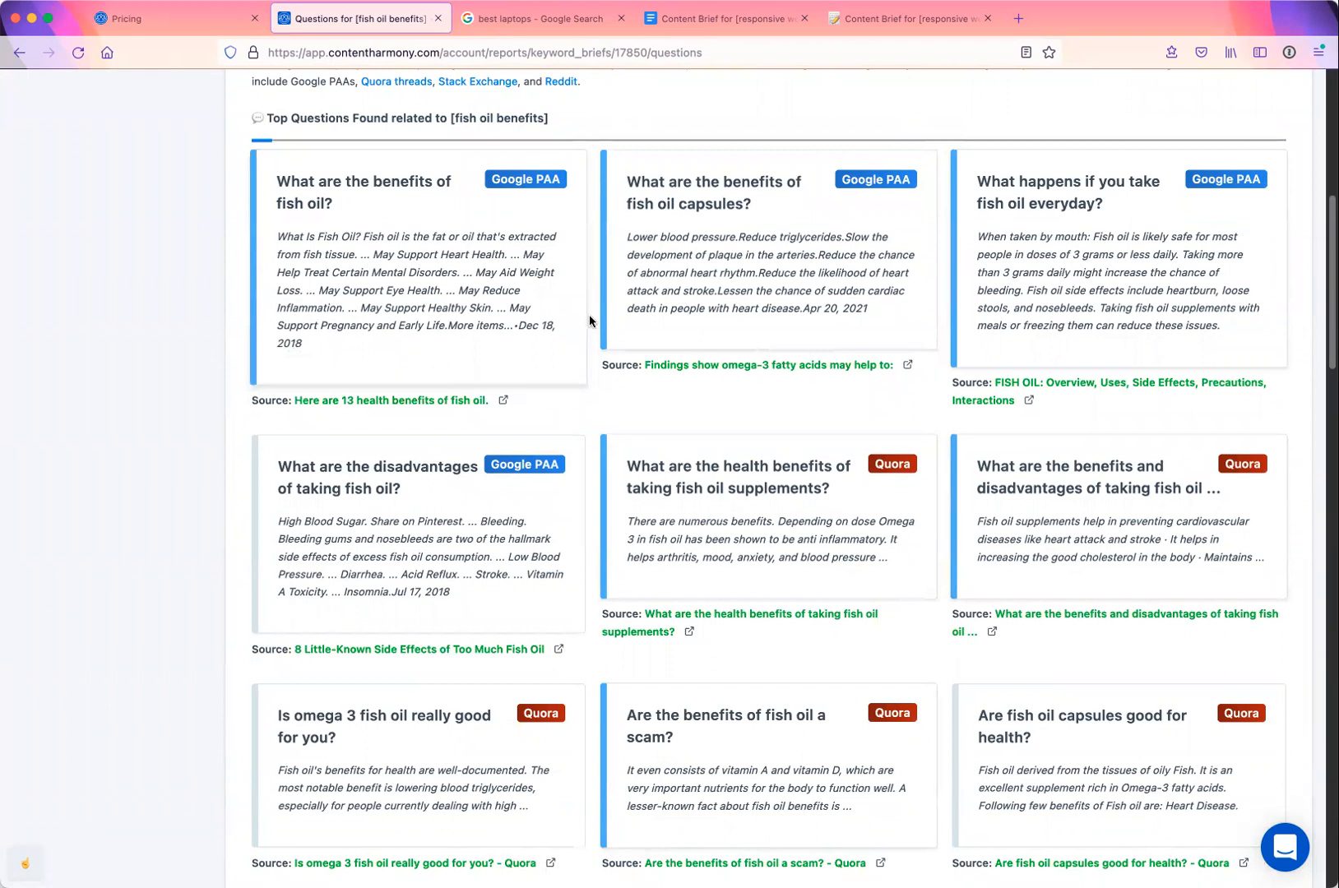
{"action": "scroll", "coordinate": [669, 420], "scroll_direction": "up", "scroll_amount": 5}
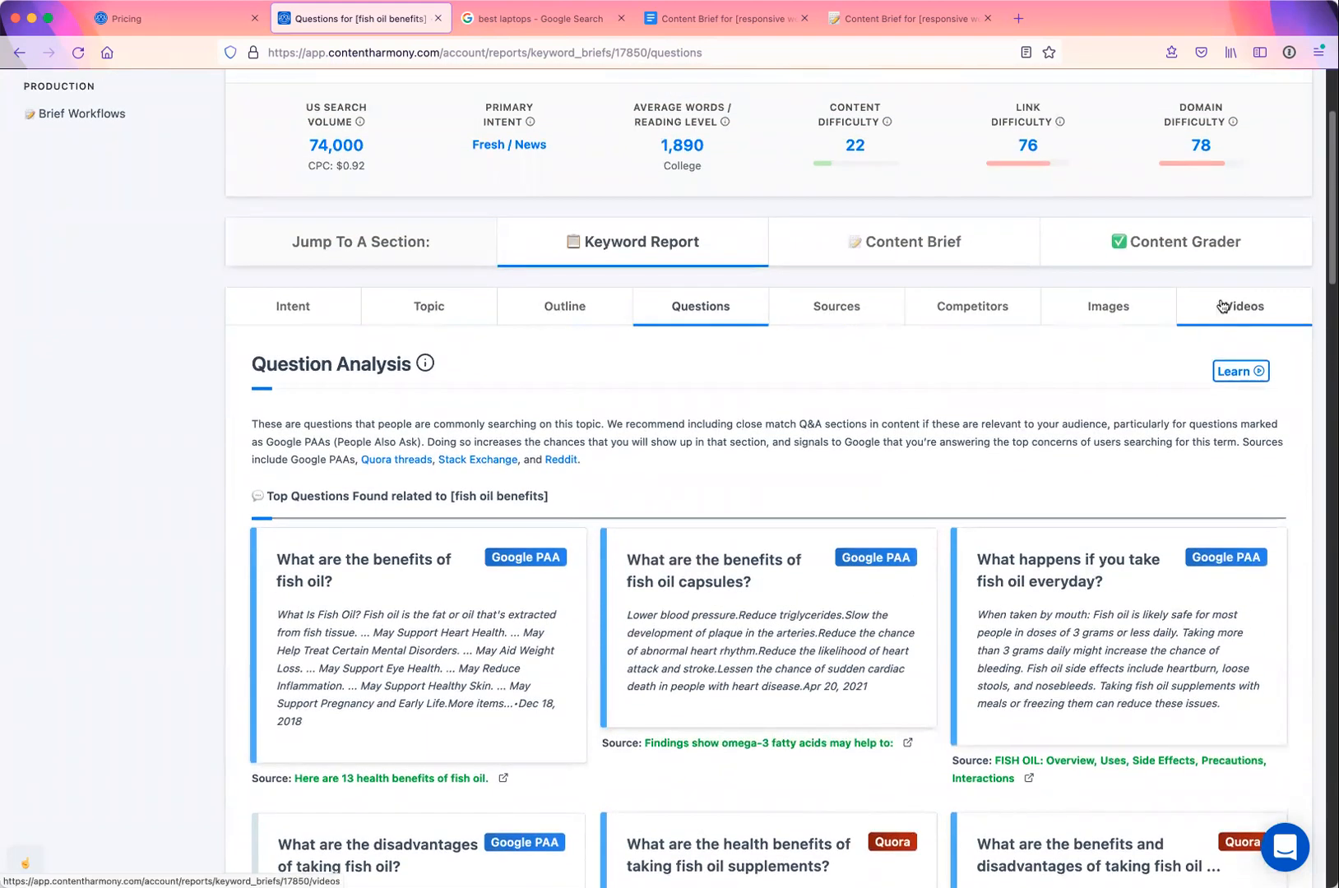
Open the content brief for fish oil benefits and review its overview fields, suggested outline and highlighted competitor headings
{"action": "left_click", "coordinate": [946, 249]}
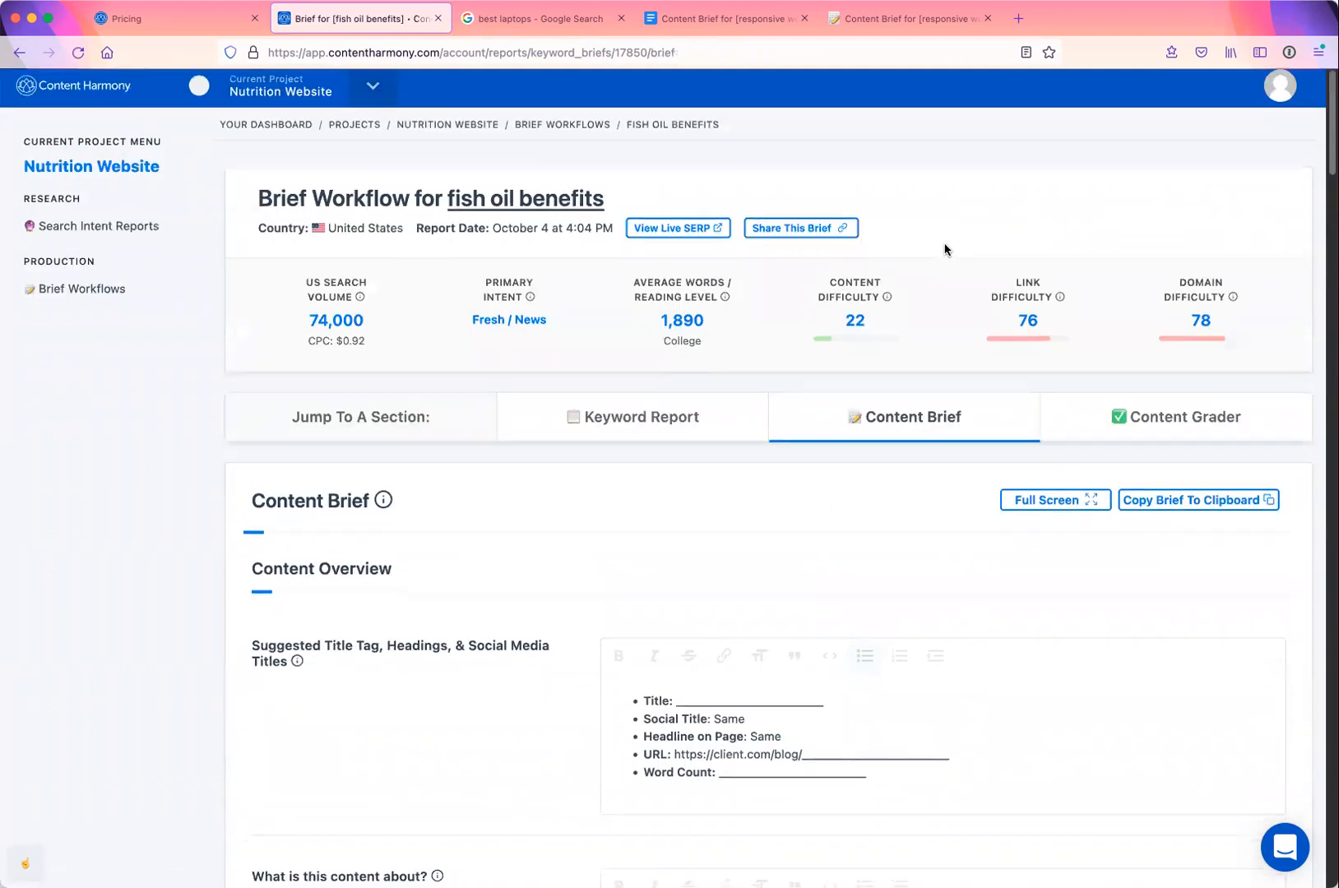
{"action": "scroll", "coordinate": [396, 339], "scroll_direction": "down", "scroll_amount": 7}
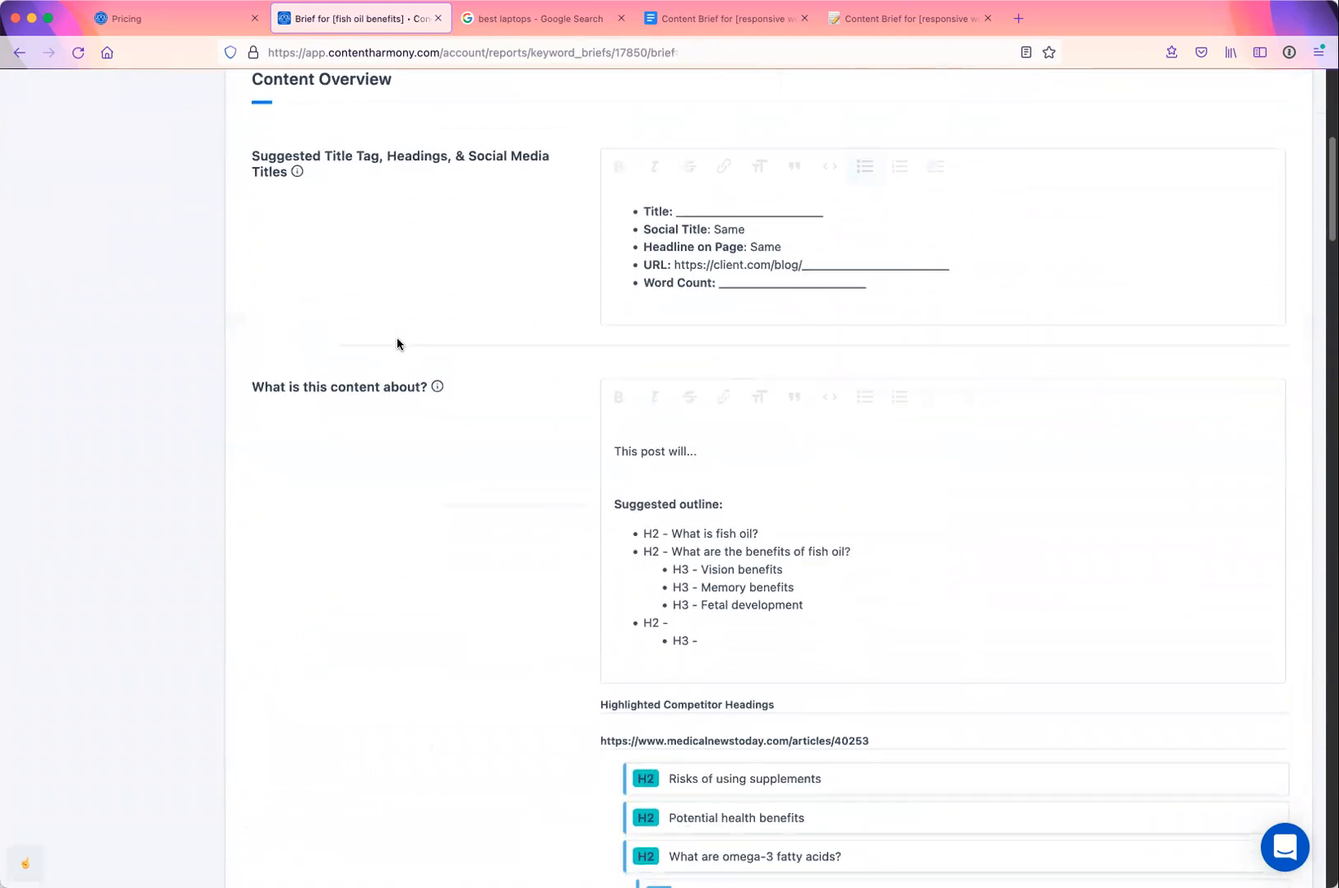
{"action": "scroll", "coordinate": [326, 363], "scroll_direction": "up", "scroll_amount": 3}
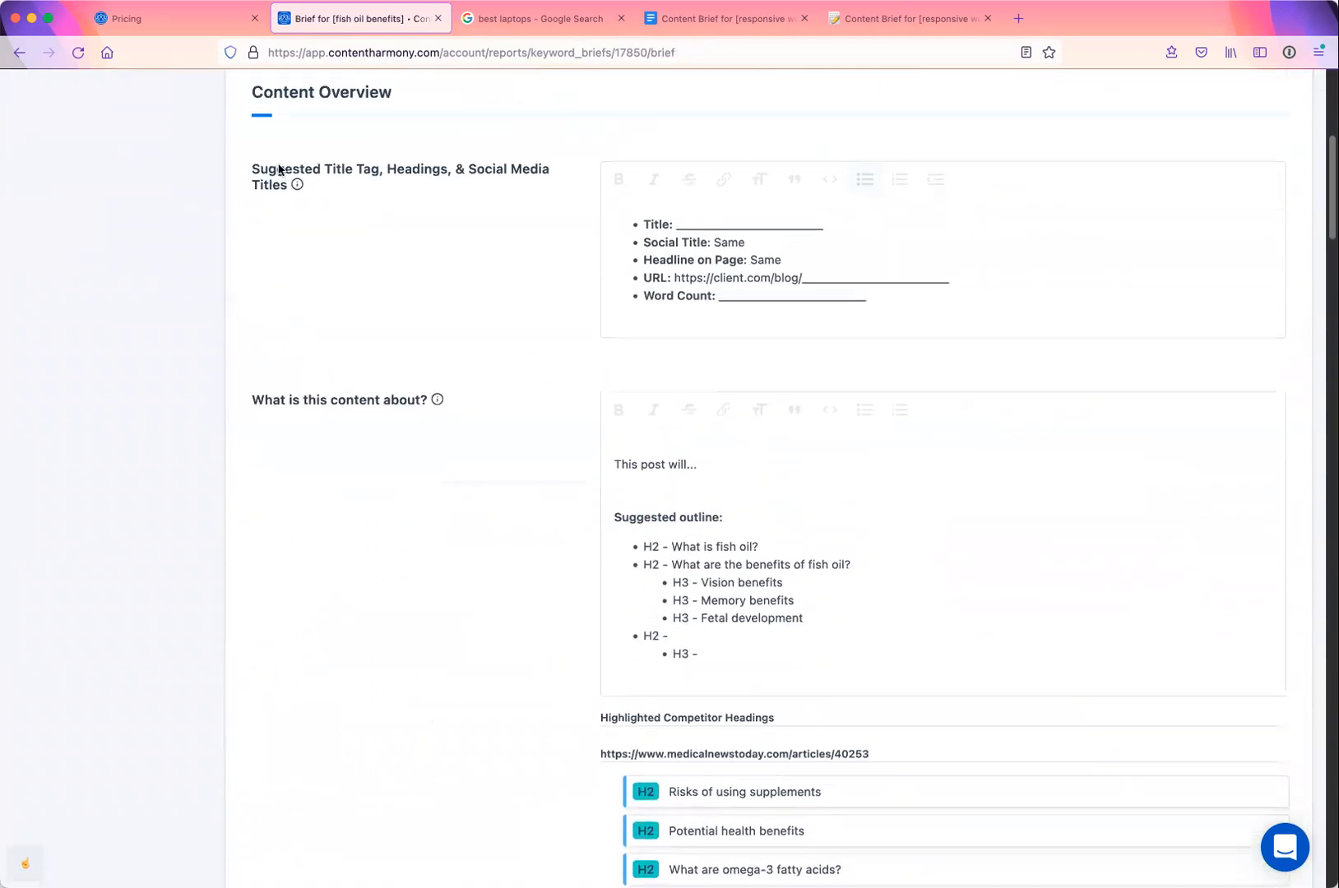
{"action": "left_click_drag", "start_coordinate": [251, 398], "coordinate": [426, 400]}
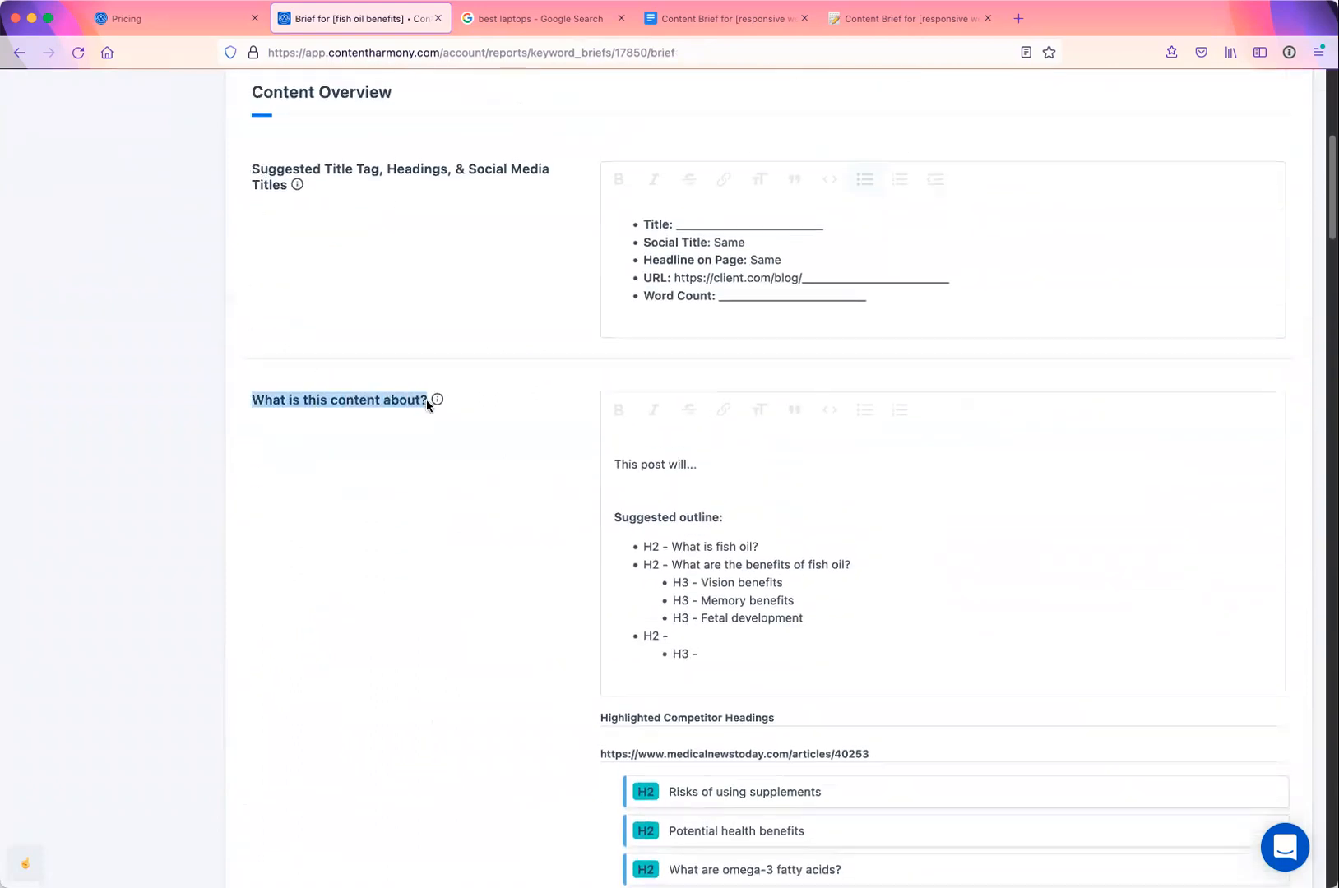
{"action": "scroll", "coordinate": [426, 399], "scroll_direction": "down", "scroll_amount": 5}
{"action": "left_click_drag", "start_coordinate": [804, 448], "coordinate": [602, 303]}
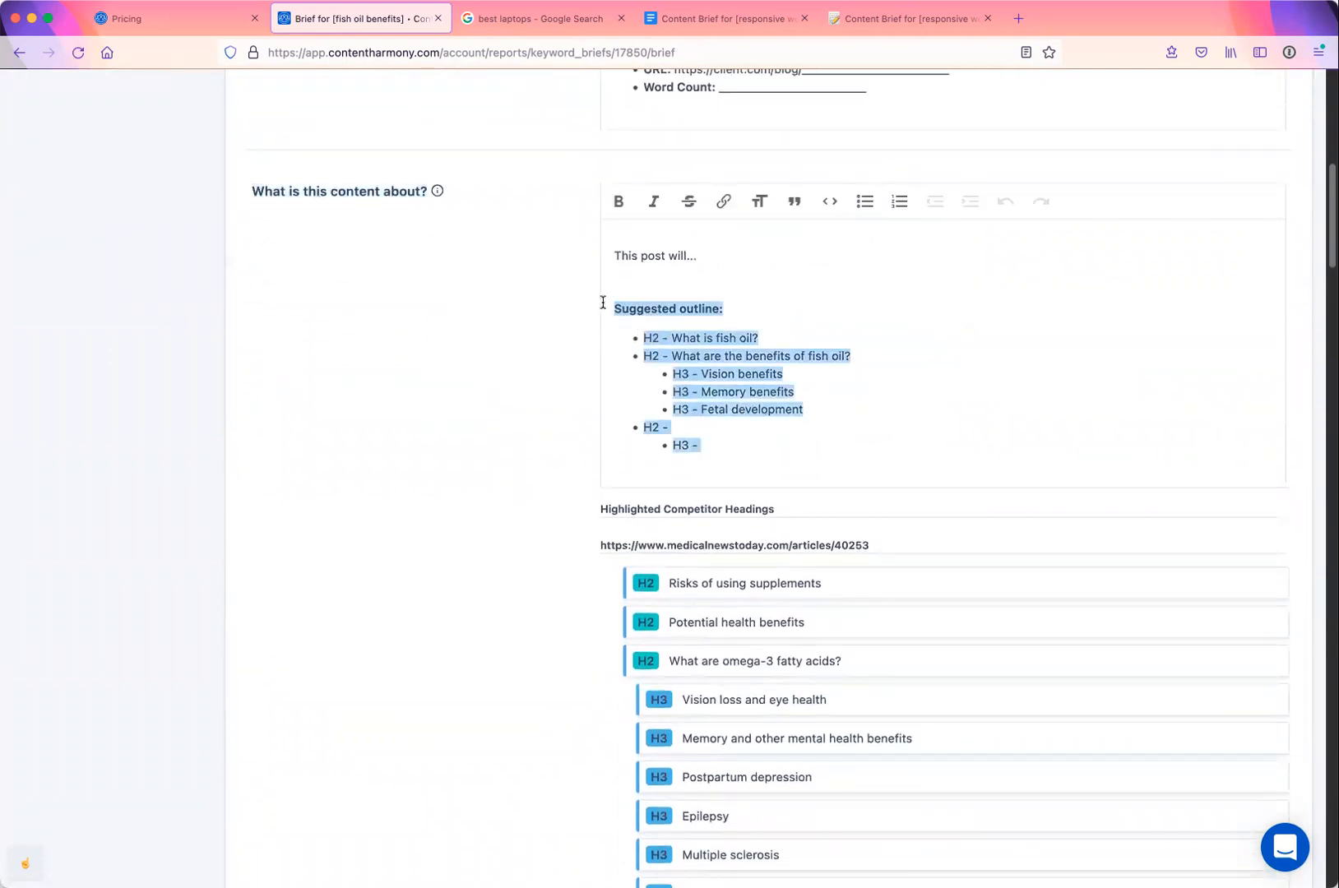
{"action": "scroll", "coordinate": [452, 457], "scroll_direction": "down", "scroll_amount": 3}
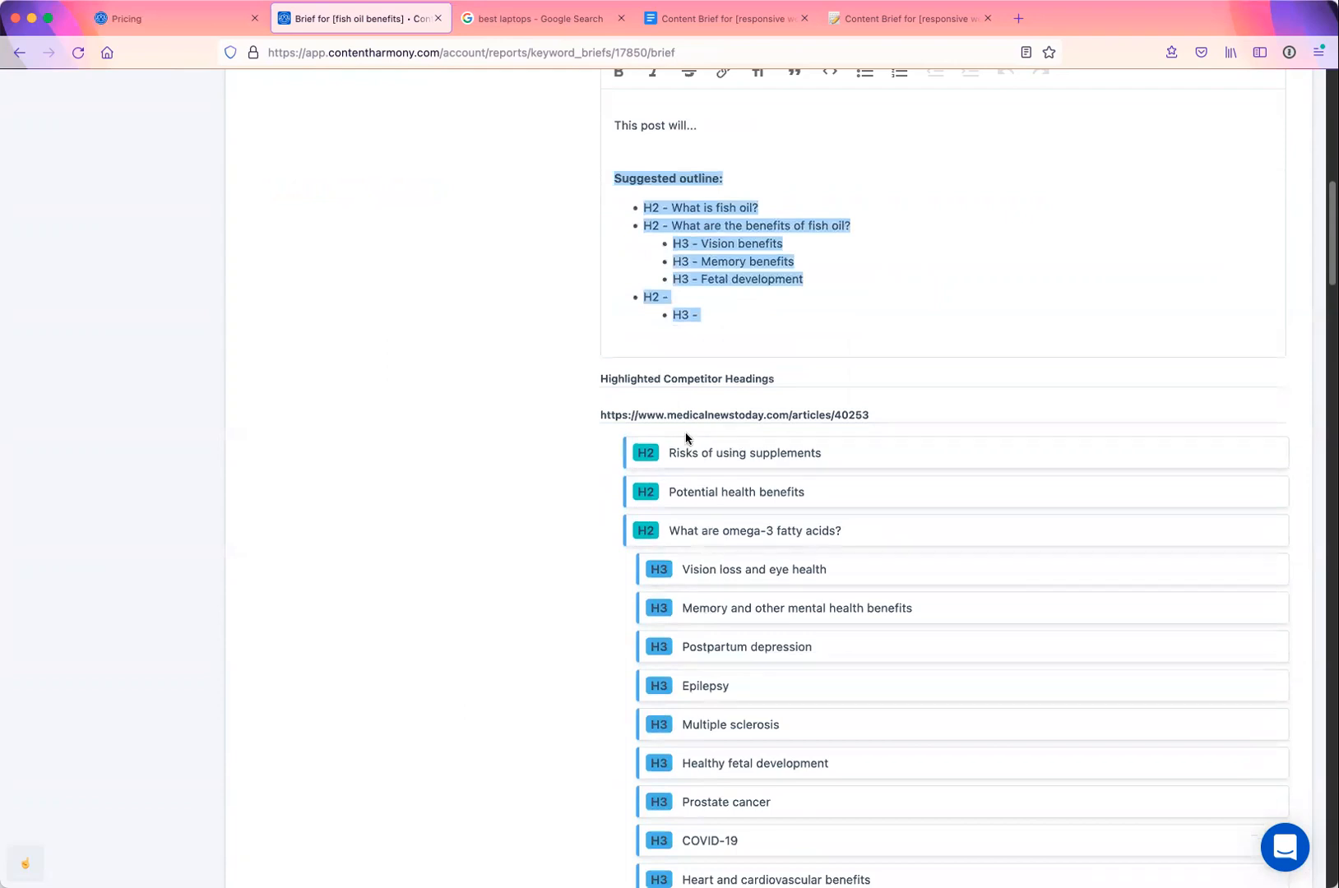
{"action": "left_click_drag", "start_coordinate": [606, 414], "coordinate": [891, 418]}
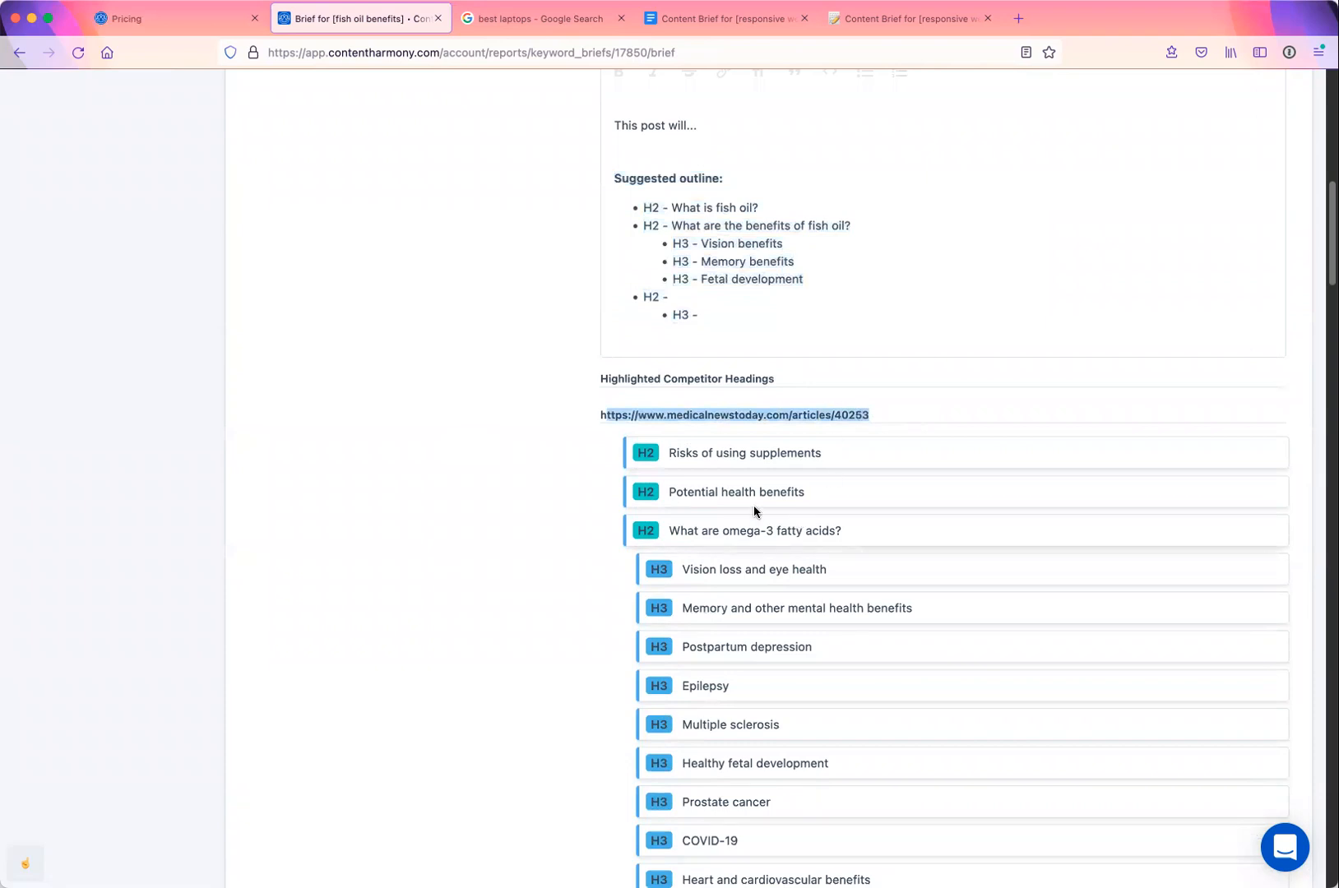
Remove the competitor headings "Vision loss and eye health" and "Memory and other mental health benefits", whose topics the suggested outline already covers
{"action": "left_click_drag", "start_coordinate": [673, 225], "coordinate": [855, 225]}
{"action": "left_click_drag", "start_coordinate": [702, 243], "coordinate": [836, 244]}
{"action": "left_click", "coordinate": [712, 261]}
{"action": "left_click_drag", "start_coordinate": [711, 261], "coordinate": [814, 263]}
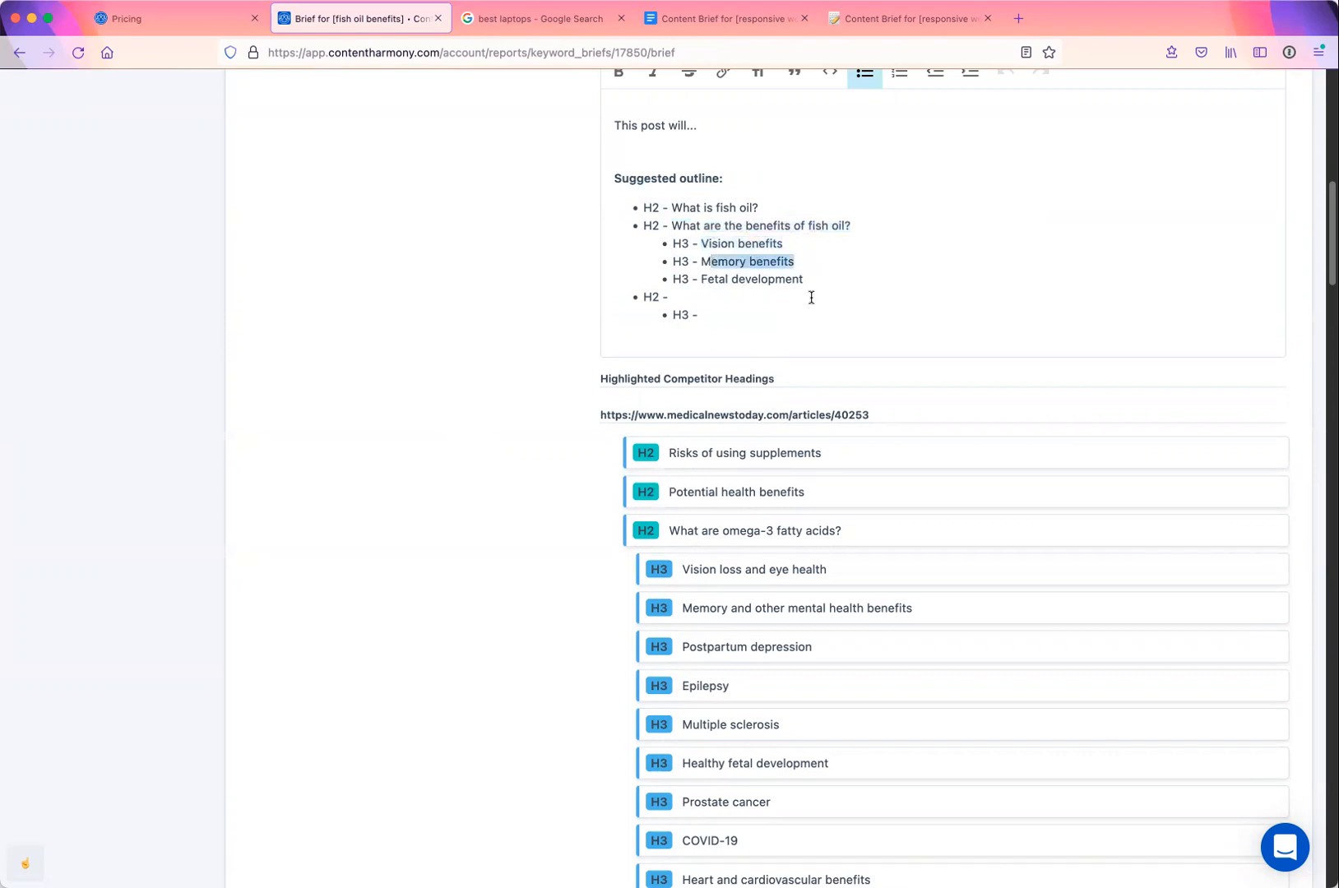
{"action": "left_click", "coordinate": [752, 575]}
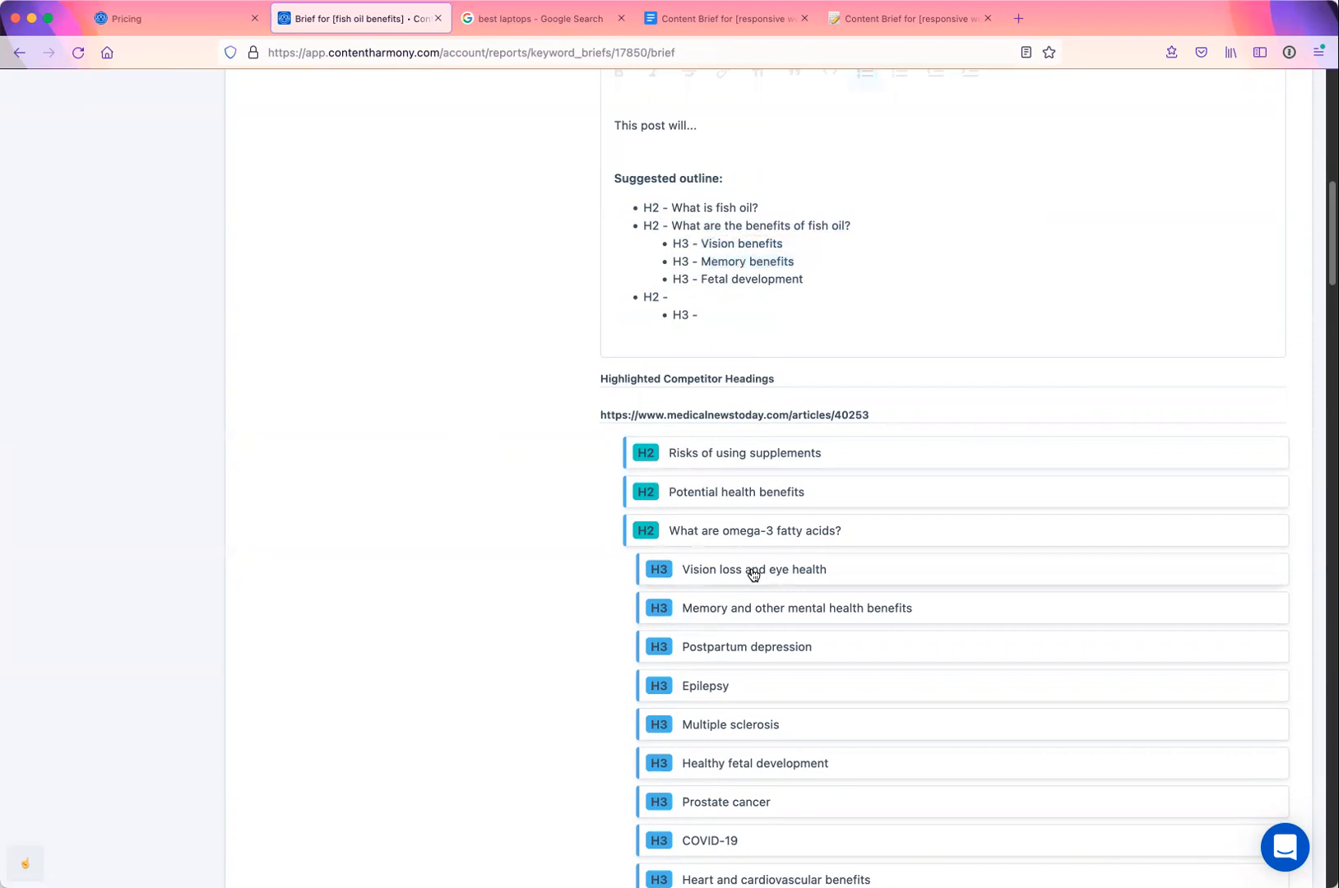
{"action": "left_click", "coordinate": [702, 241]}
{"action": "left_click_drag", "start_coordinate": [701, 241], "coordinate": [798, 238]}
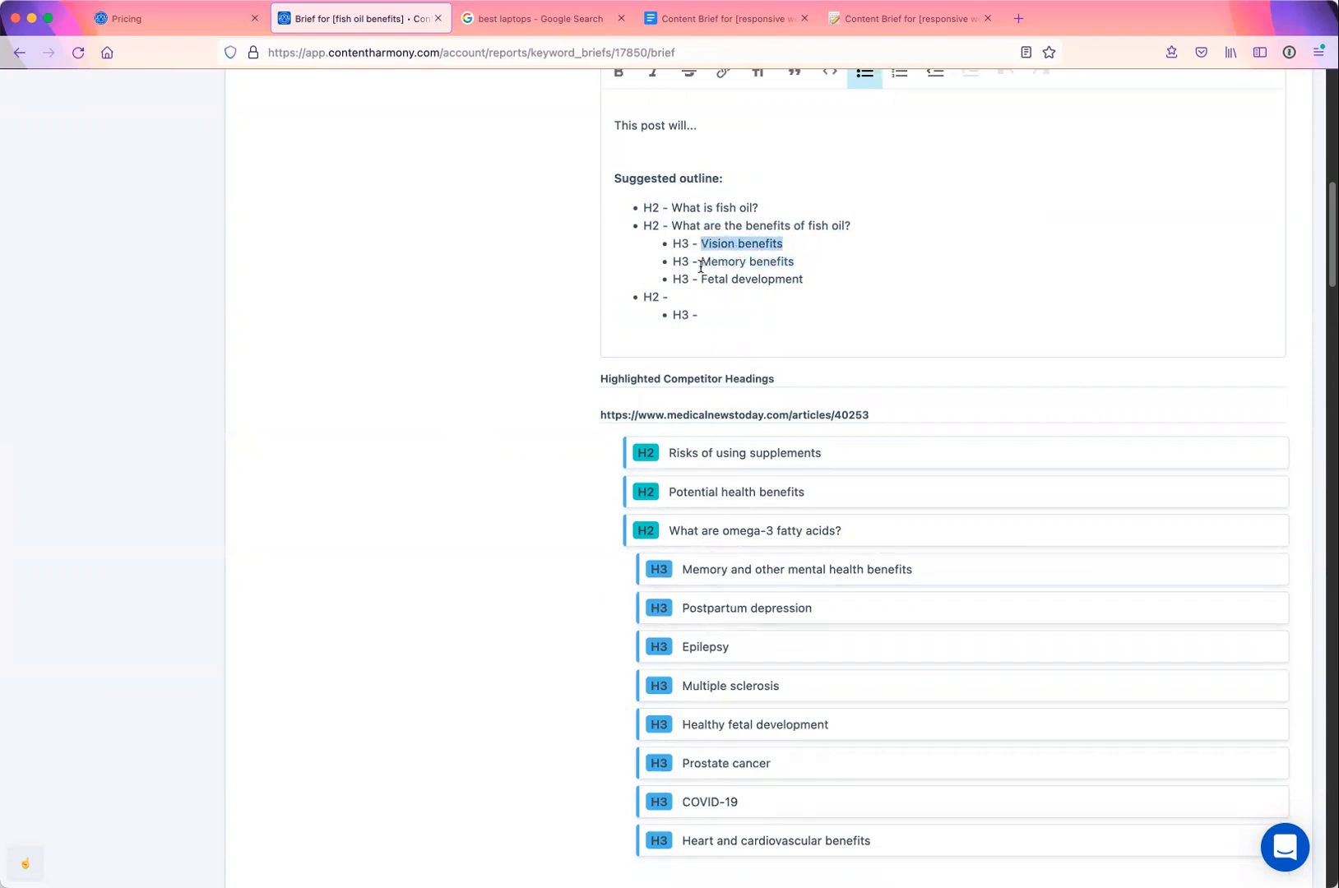
{"action": "left_click", "coordinate": [801, 569]}
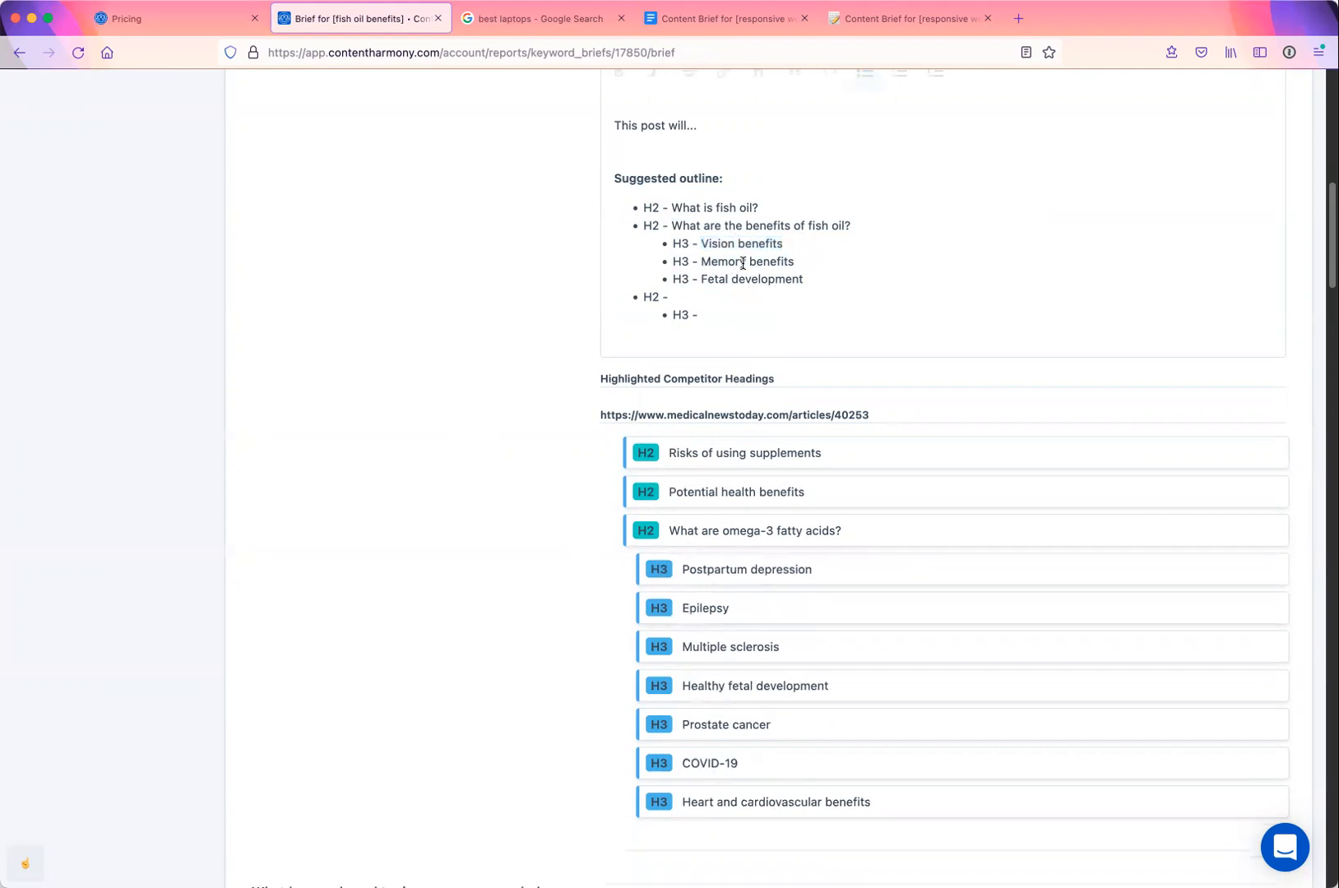
Review the content brief's suggested outline and its section on recommended keywords and topics
{"action": "scroll", "coordinate": [706, 235], "scroll_direction": "up", "scroll_amount": 3}
{"action": "left_click_drag", "start_coordinate": [619, 231], "coordinate": [763, 433]}
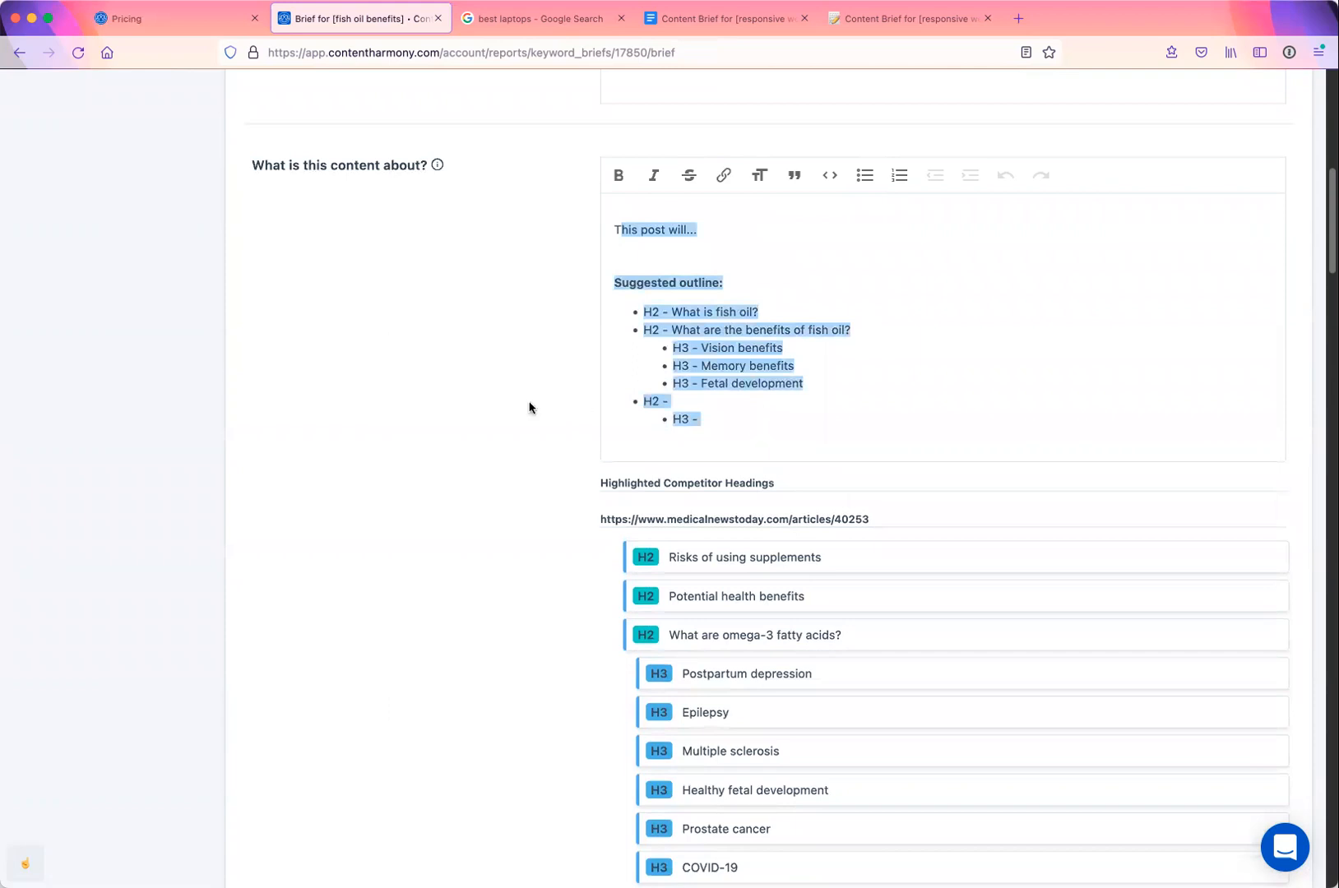
{"action": "scroll", "coordinate": [513, 397], "scroll_direction": "down", "scroll_amount": 7}
{"action": "scroll", "coordinate": [513, 397], "scroll_direction": "down", "scroll_amount": 2}
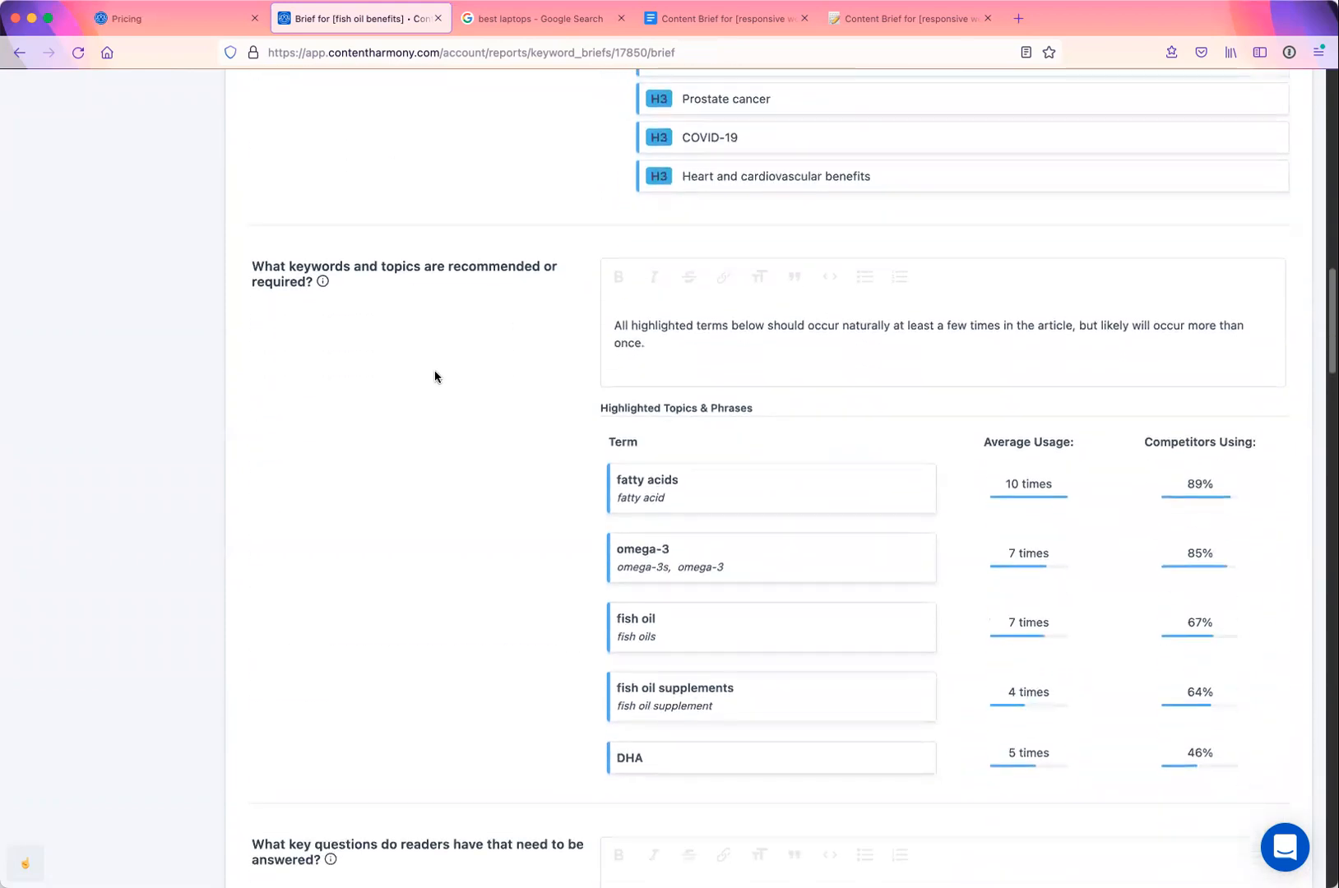
{"action": "left_click", "coordinate": [734, 359]}
{"action": "left_click_drag", "start_coordinate": [735, 359], "coordinate": [551, 293]}
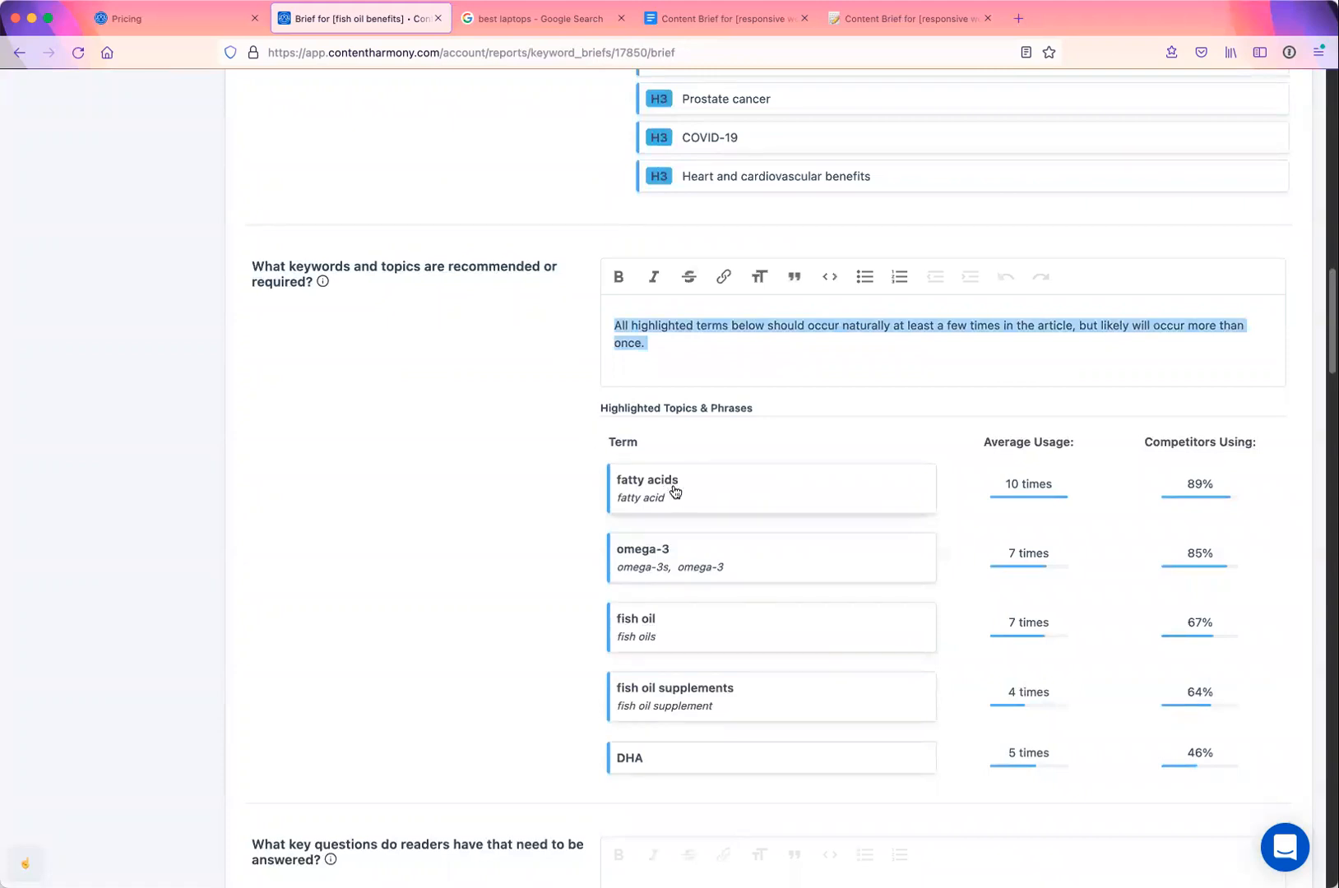
{"action": "left_click", "coordinate": [496, 508]}
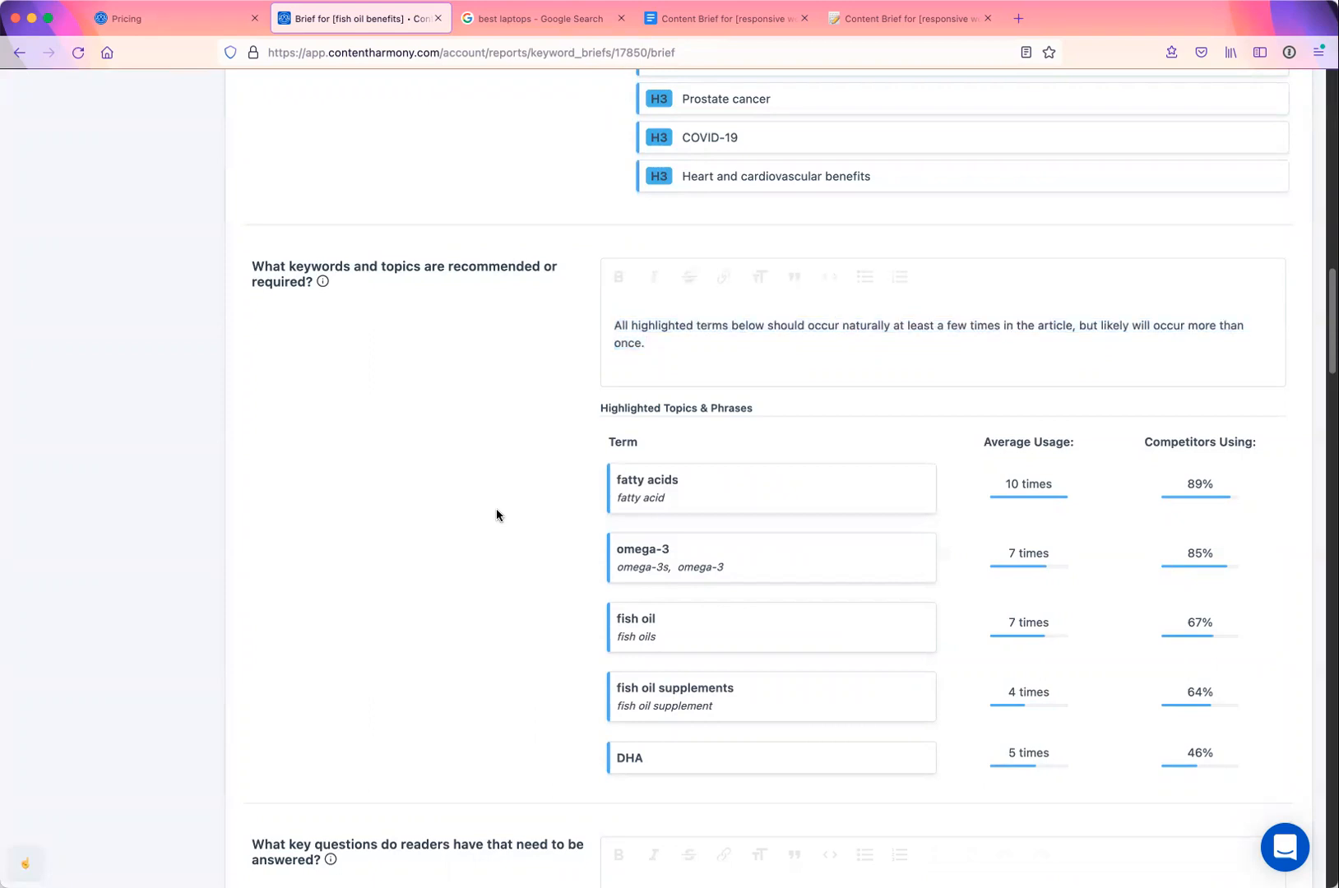
Review the suggested title, headings and social media fields, and copy the whole content brief to the clipboard
{"action": "scroll", "coordinate": [535, 518], "scroll_direction": "up", "scroll_amount": 12}
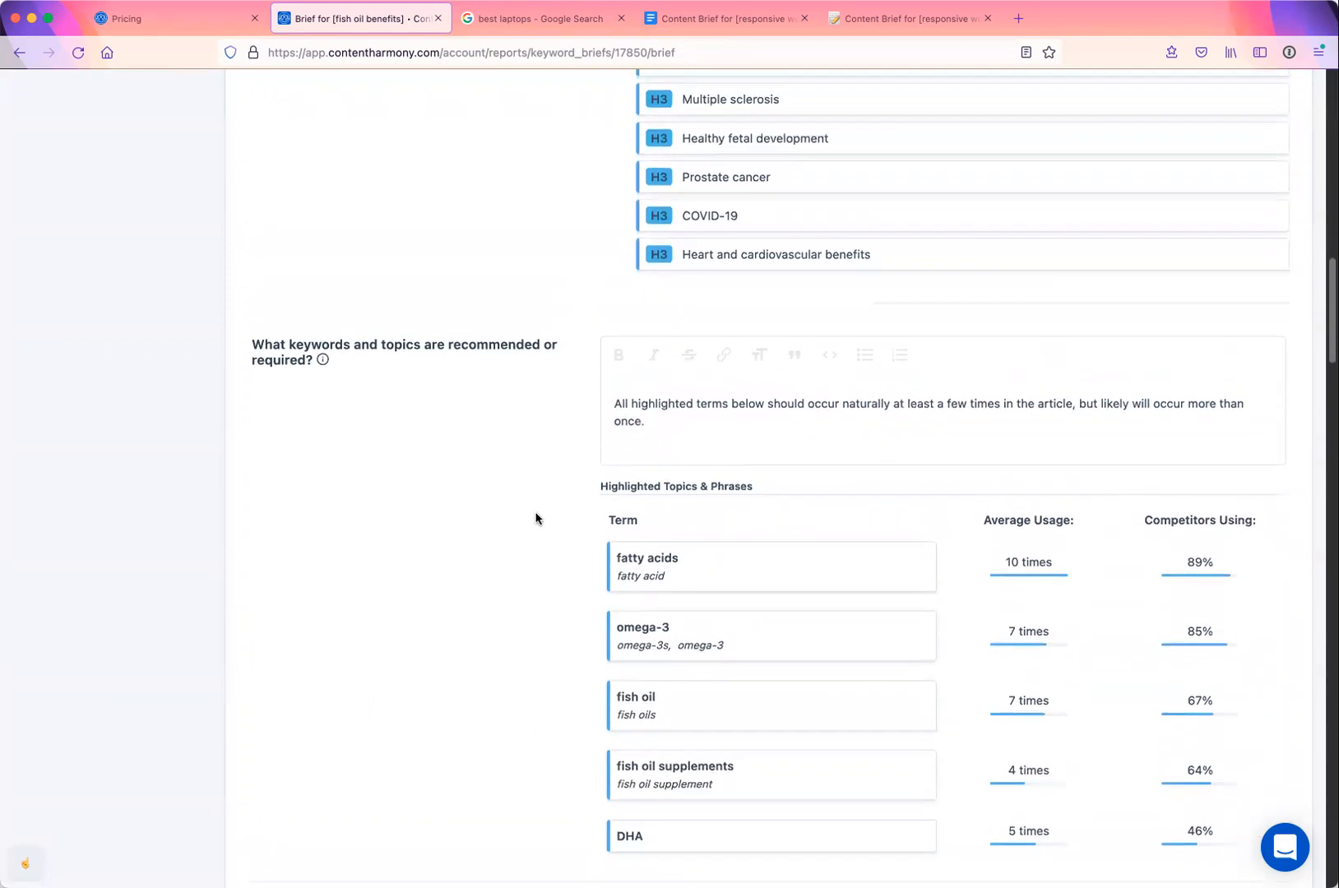
{"action": "scroll", "coordinate": [535, 518], "scroll_direction": "up", "scroll_amount": 5}
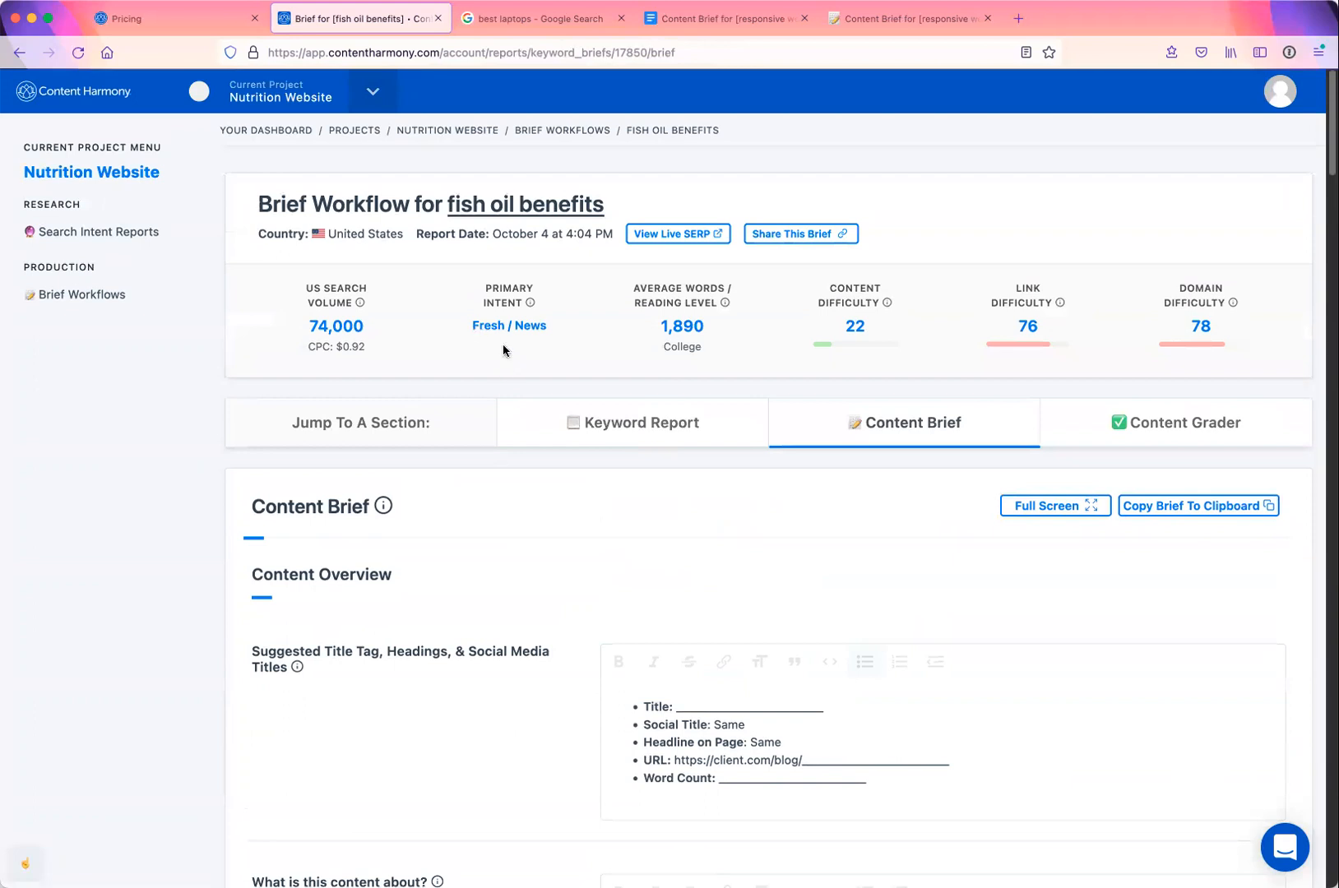
{"action": "left_click_drag", "start_coordinate": [863, 789], "coordinate": [575, 682]}
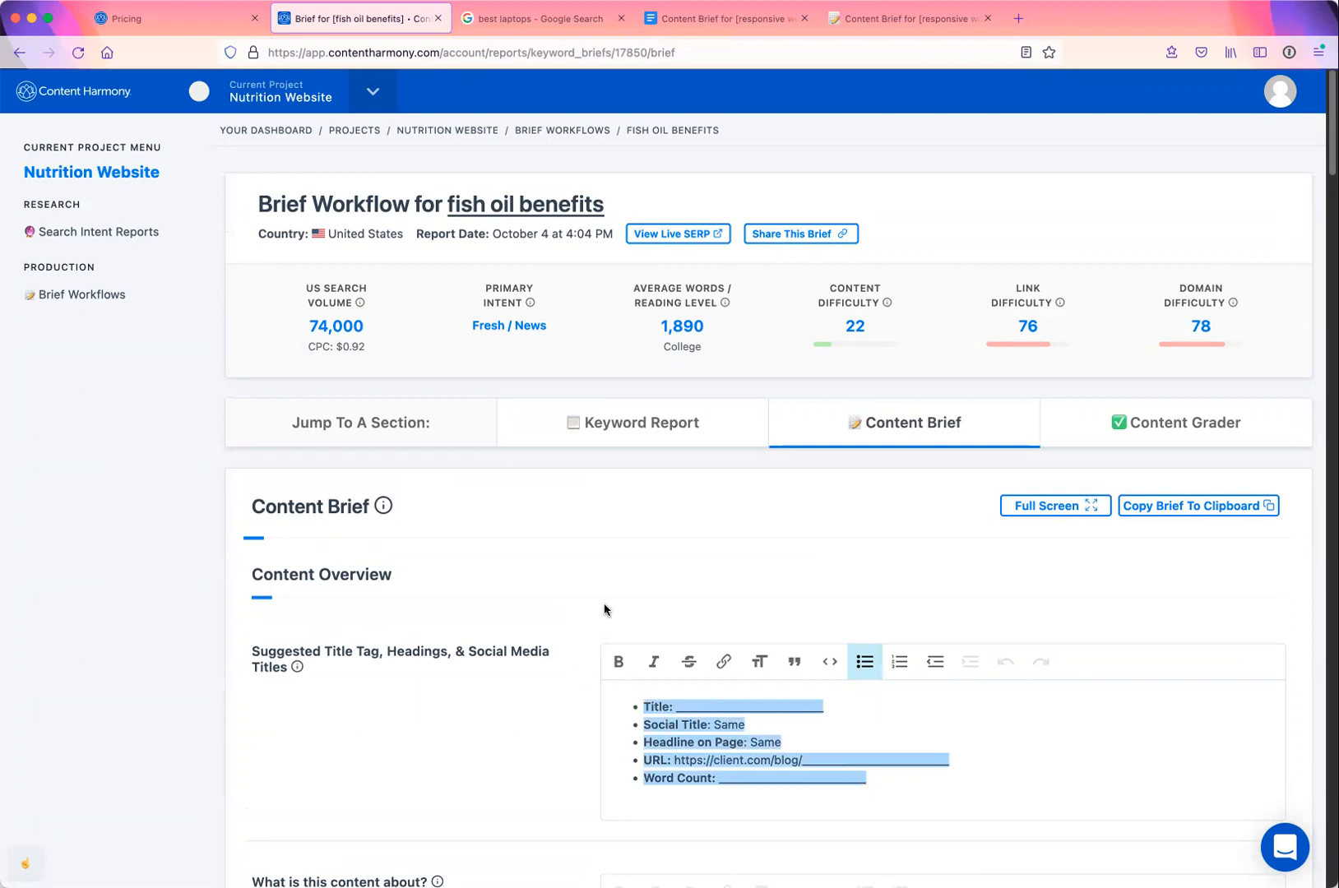
{"action": "left_click", "coordinate": [750, 552]}
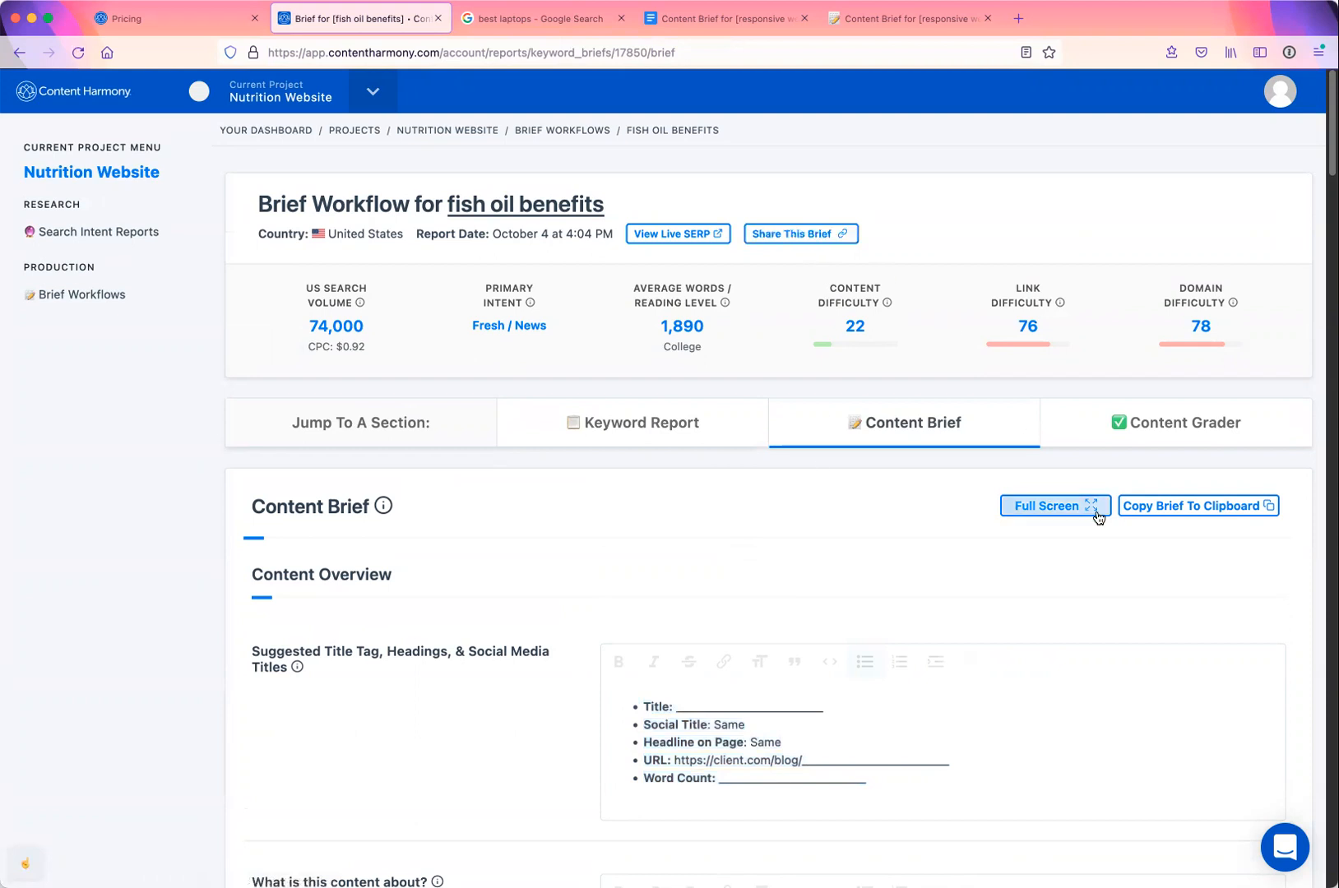
{"action": "left_click", "coordinate": [1192, 506]}
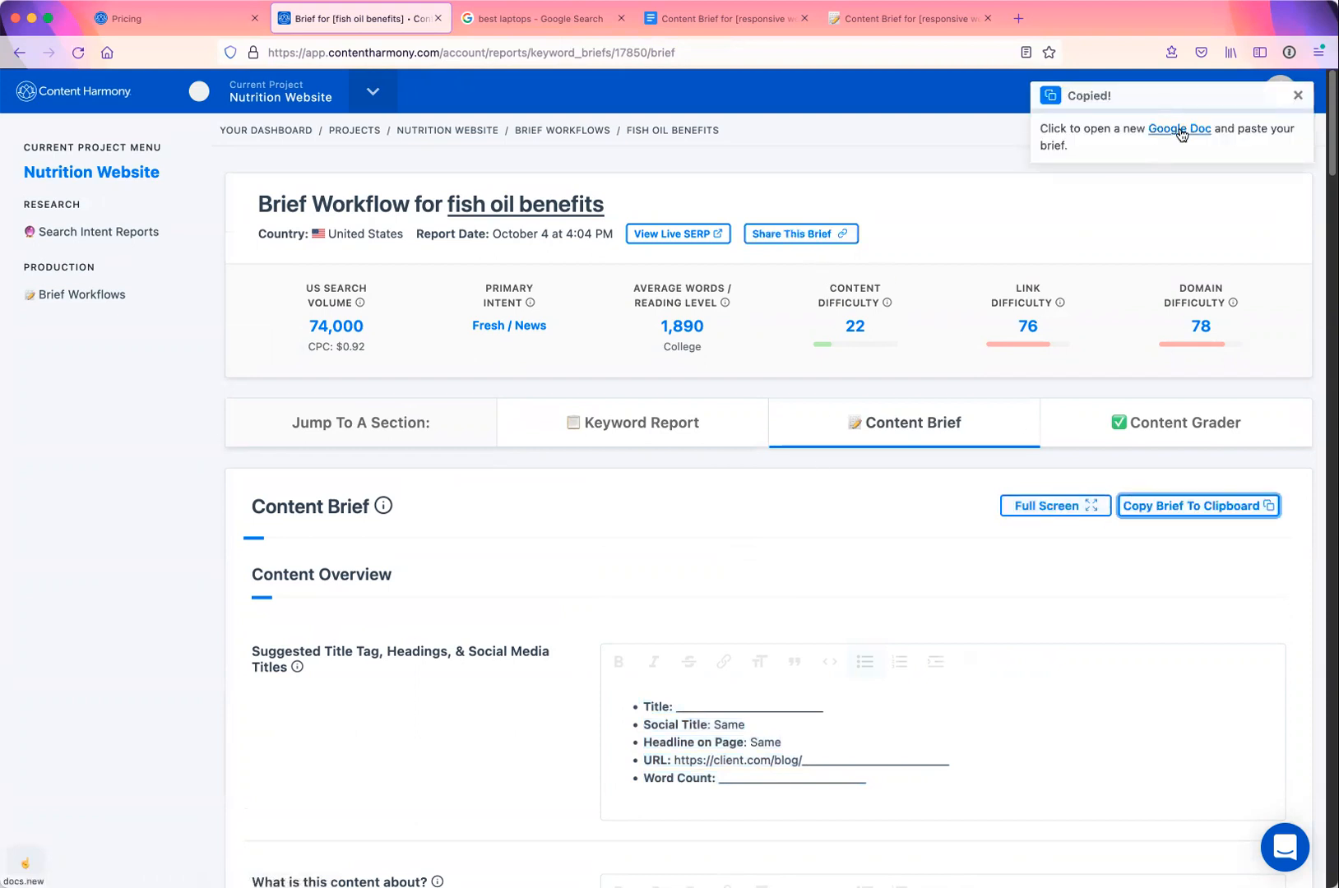
Compare the Google Docs and Notion versions of the content brief for responsive web design examples, including the keyword report link
{"action": "key", "text": "ctrl+Tab"}
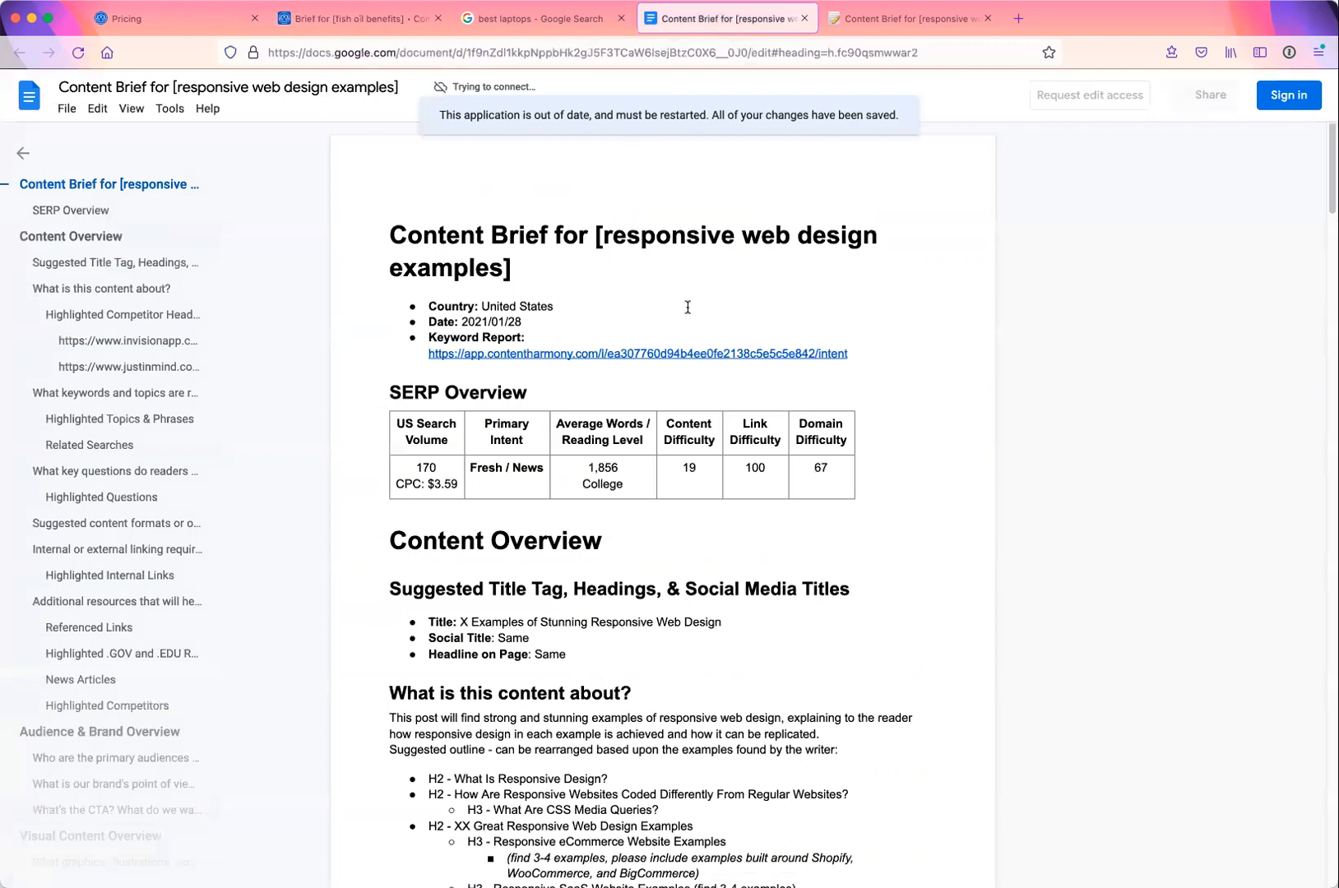
{"action": "left_click", "coordinate": [919, 16]}
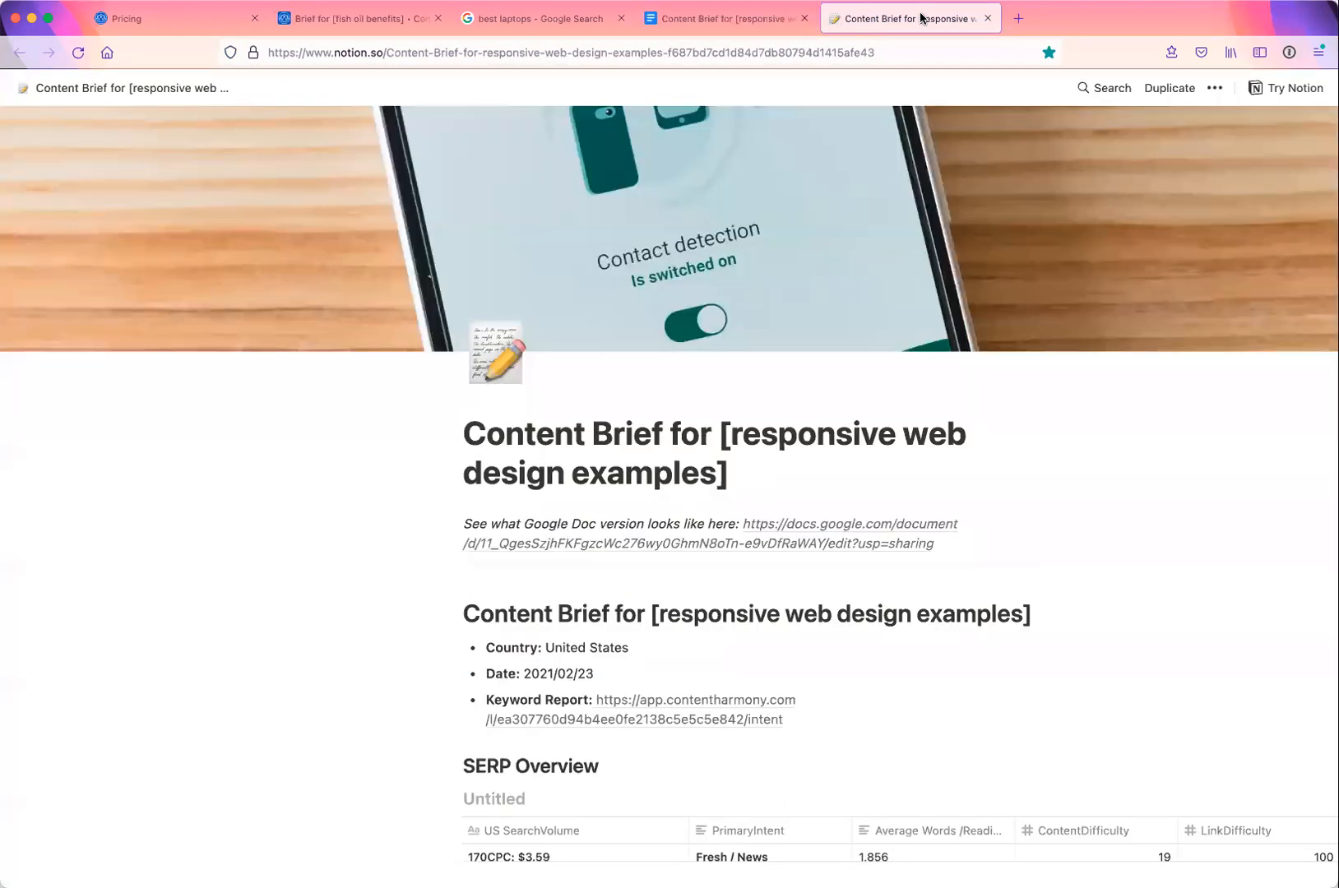
{"action": "scroll", "coordinate": [664, 367], "scroll_direction": "down", "scroll_amount": 5}
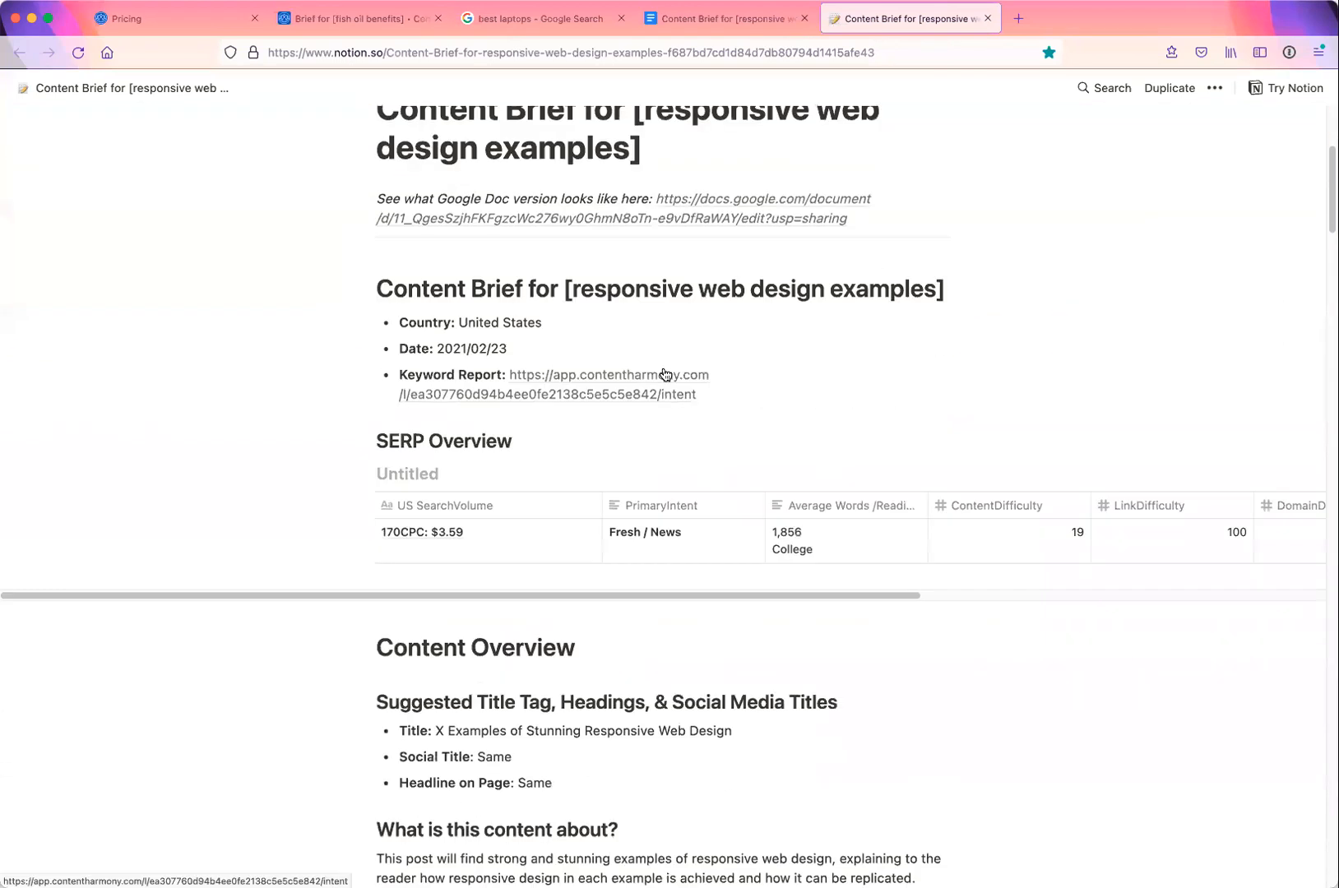
{"action": "left_click", "coordinate": [713, 19]}
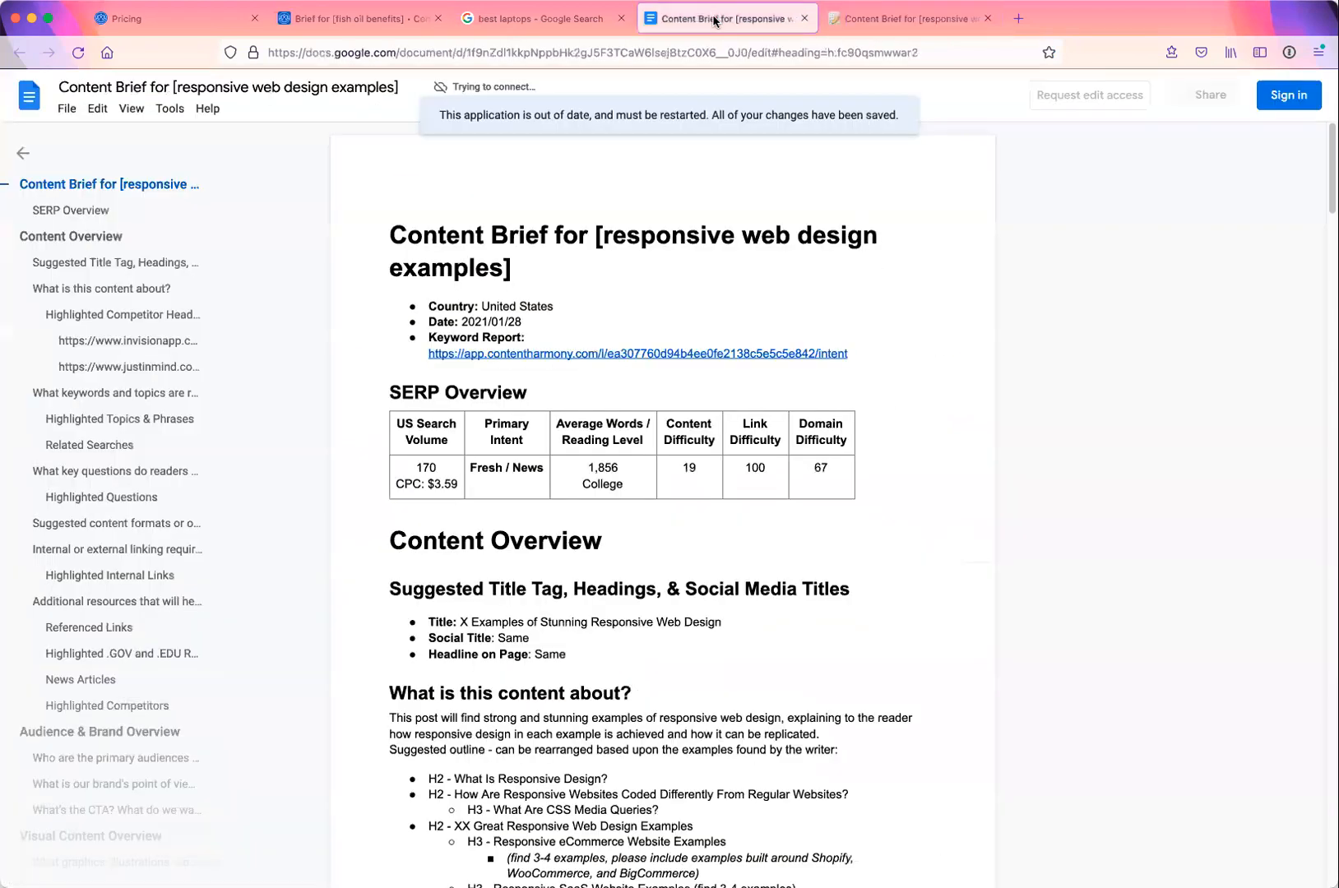
{"action": "left_click_drag", "start_coordinate": [864, 342], "coordinate": [419, 338]}
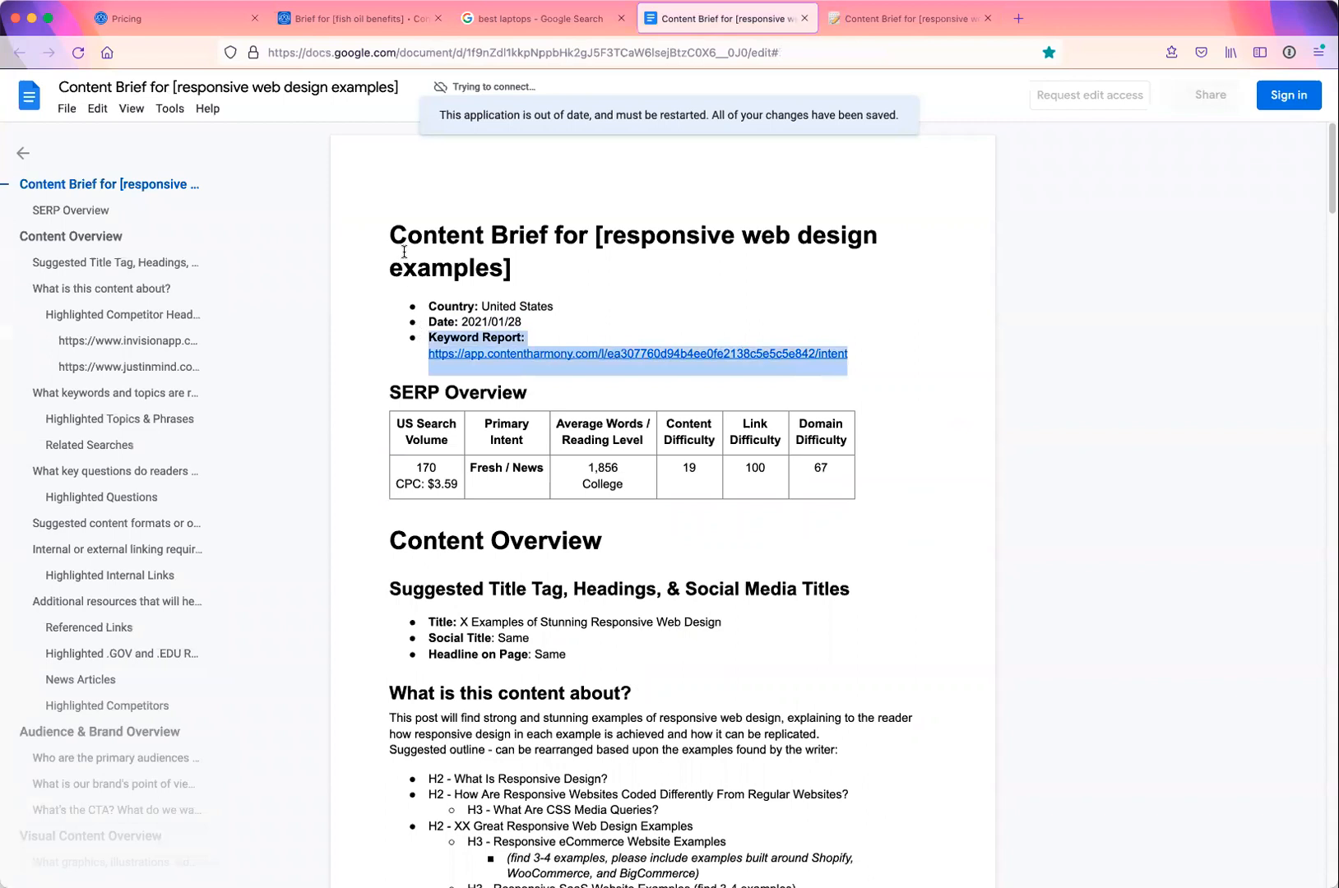
Switch back to Content Harmony and copy the Grader Mode share URL of the fish oil benefits brief
{"action": "left_click", "coordinate": [397, 27]}
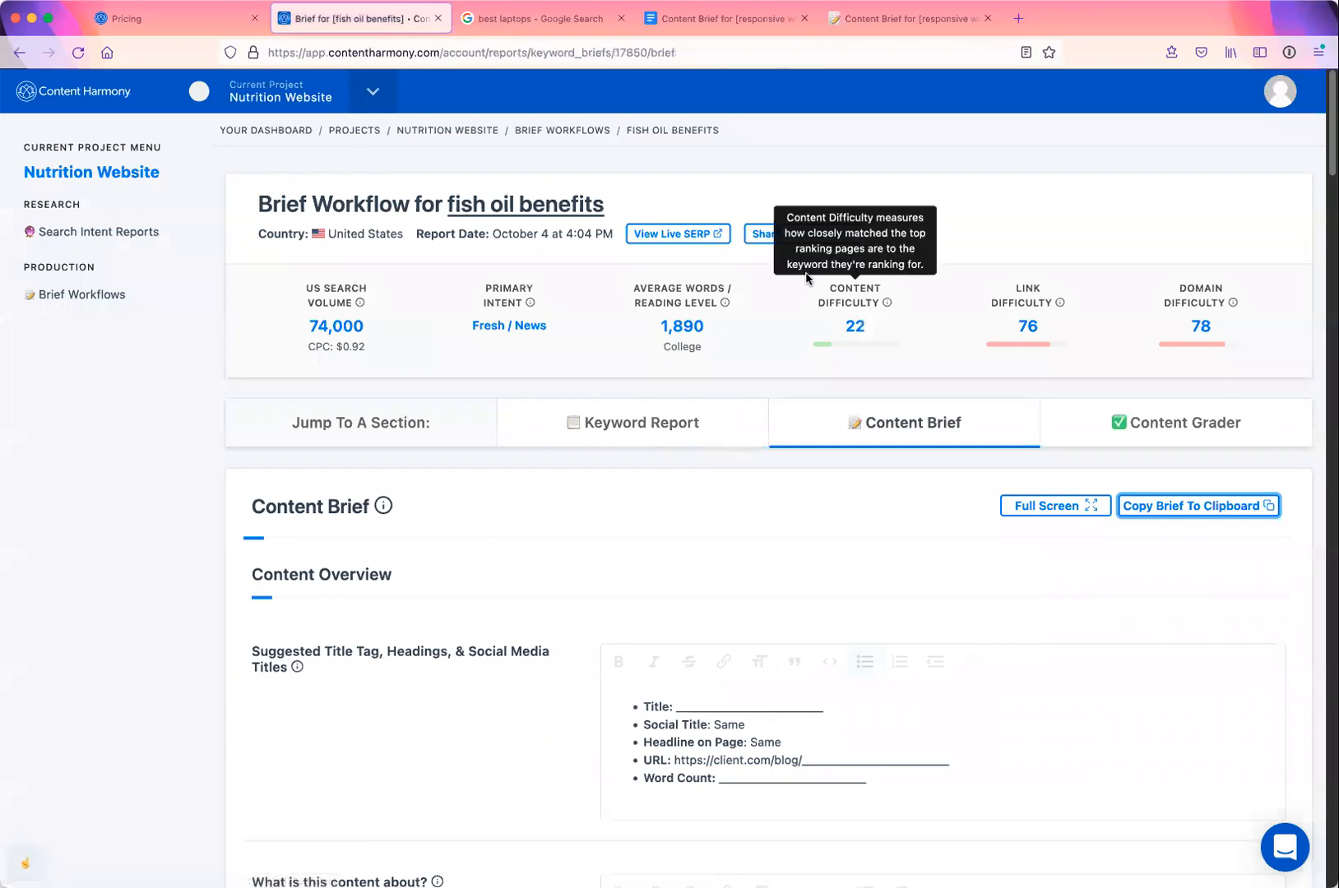
{"action": "left_click", "coordinate": [810, 234]}
{"action": "left_click_drag", "start_coordinate": [480, 273], "coordinate": [657, 275]}
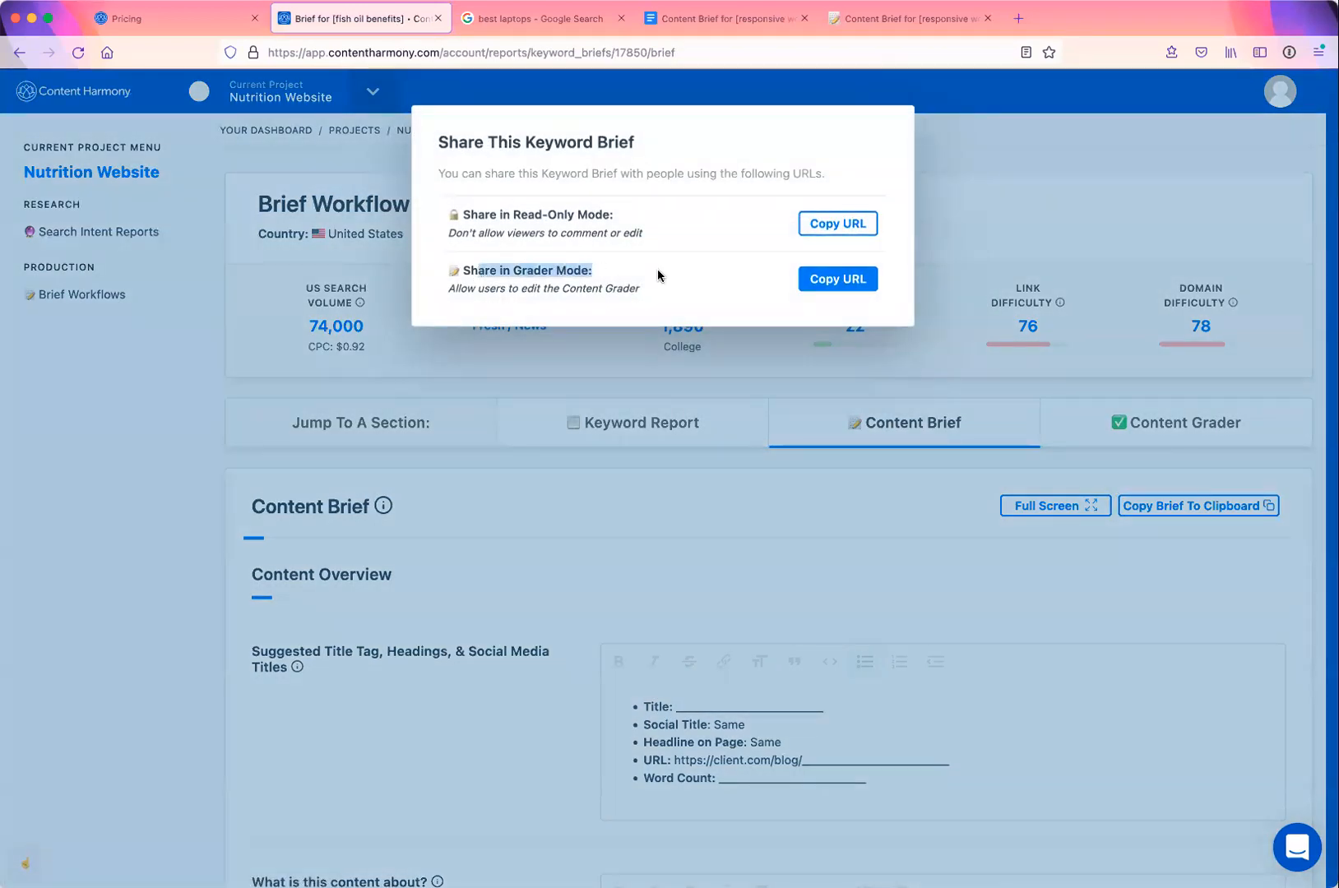
{"action": "left_click", "coordinate": [838, 279]}
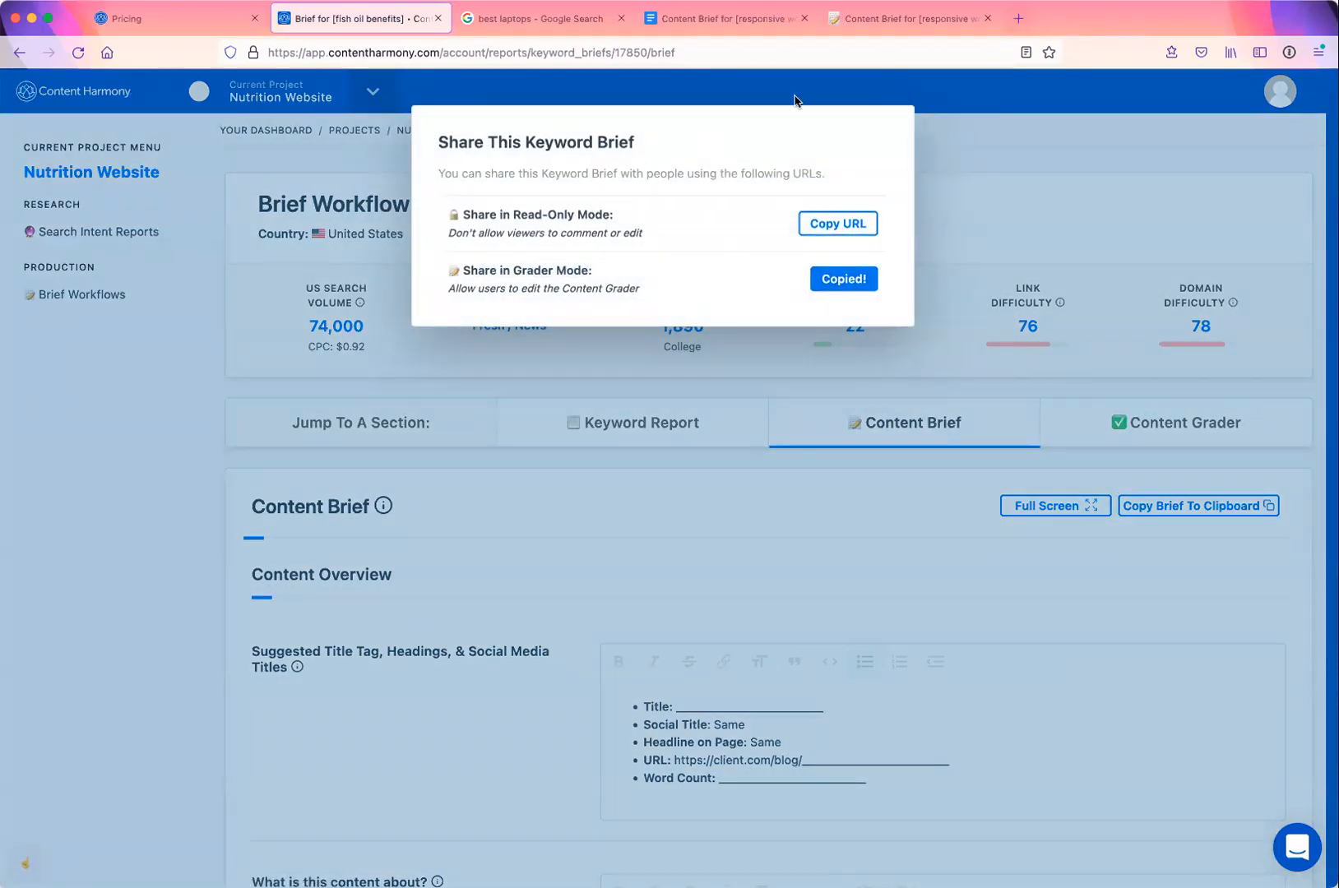
{"action": "left_click_drag", "start_coordinate": [451, 283], "coordinate": [647, 290]}
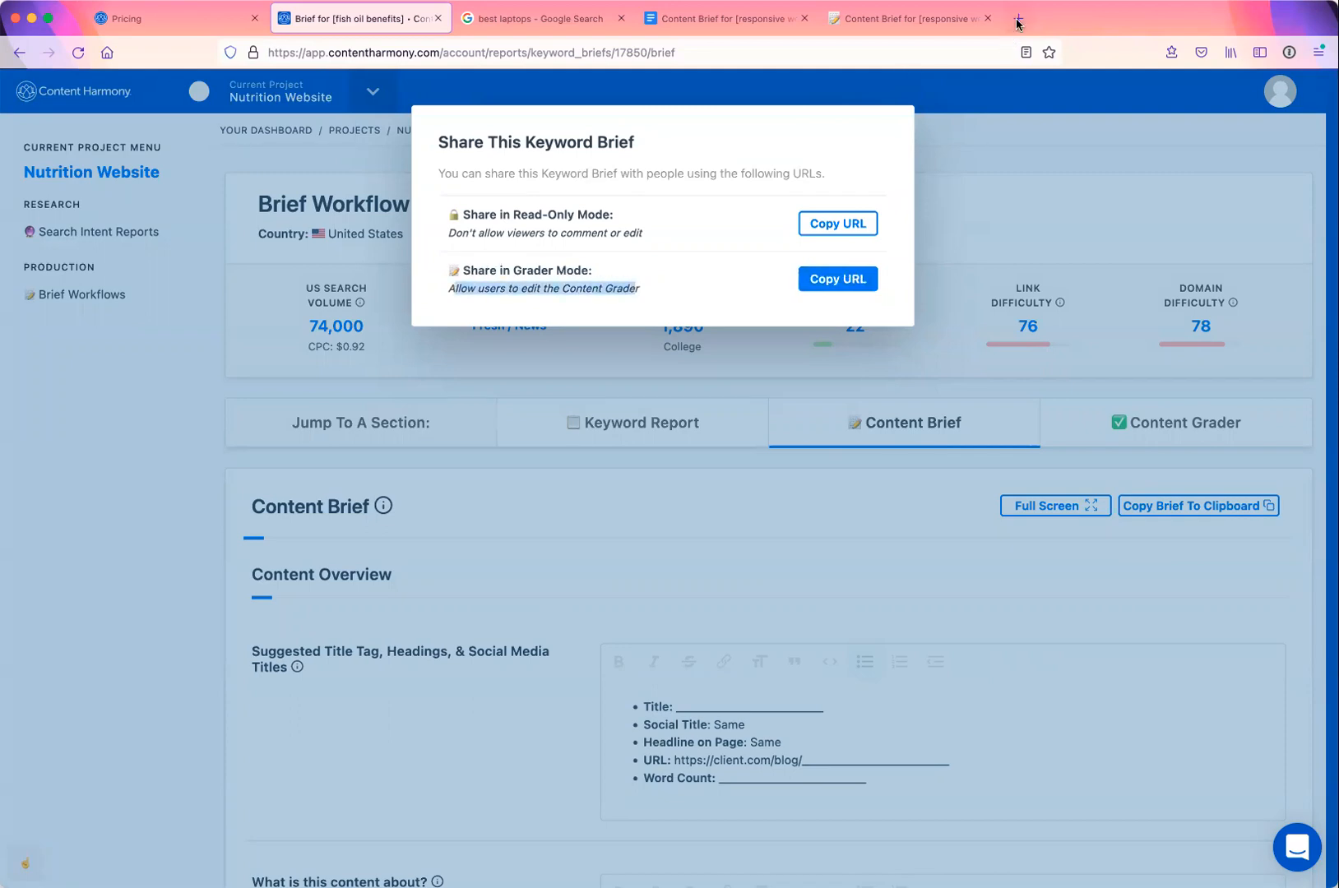
Open the copied share link in a new browser tab and look through the shared content brief and Content Grader
{"action": "left_click", "coordinate": [1018, 18]}
{"action": "key", "text": "super+v"}
{"action": "key", "text": "Return"}
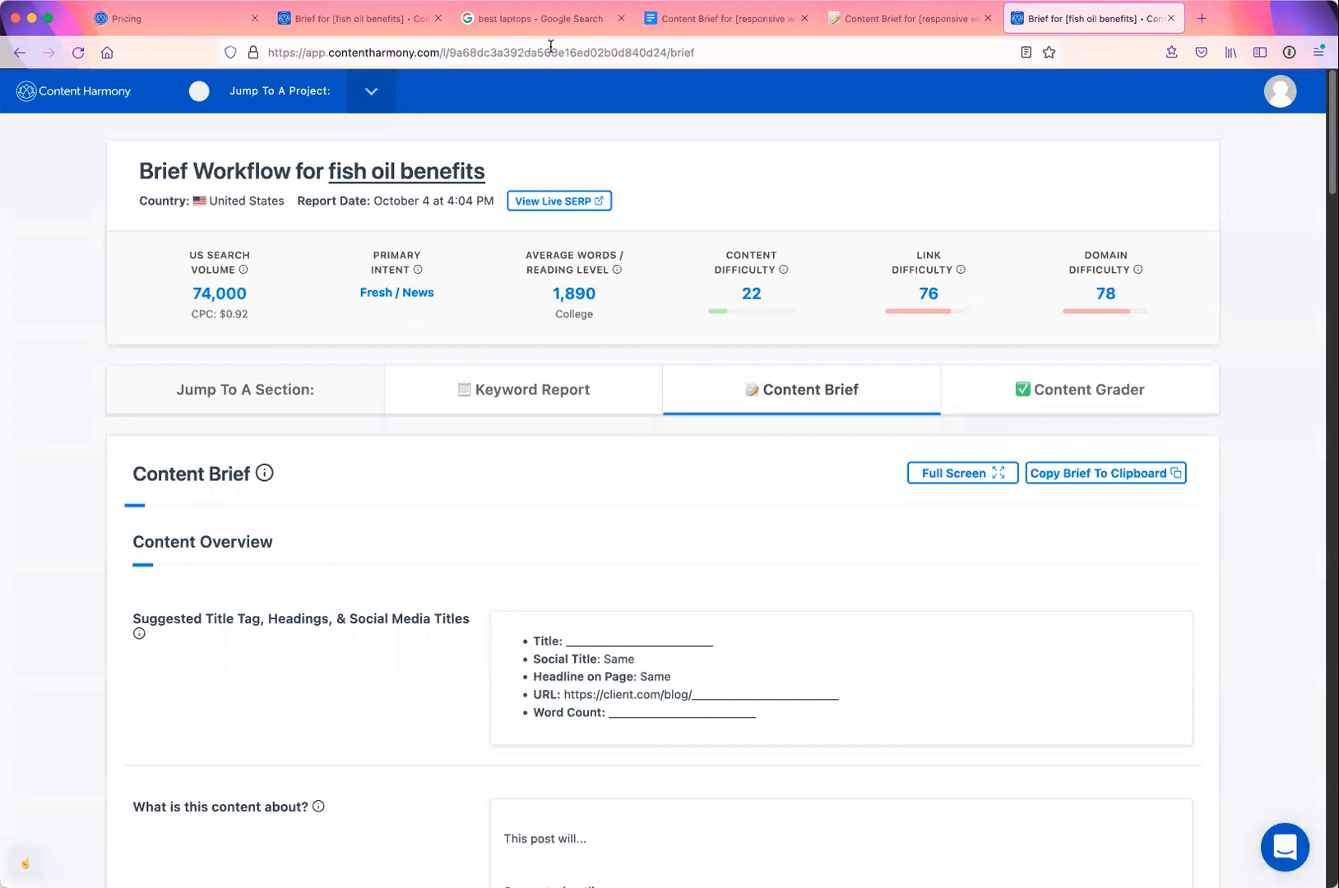
{"action": "scroll", "coordinate": [556, 556], "scroll_direction": "down", "scroll_amount": 3}
{"action": "double_click", "coordinate": [584, 502]}
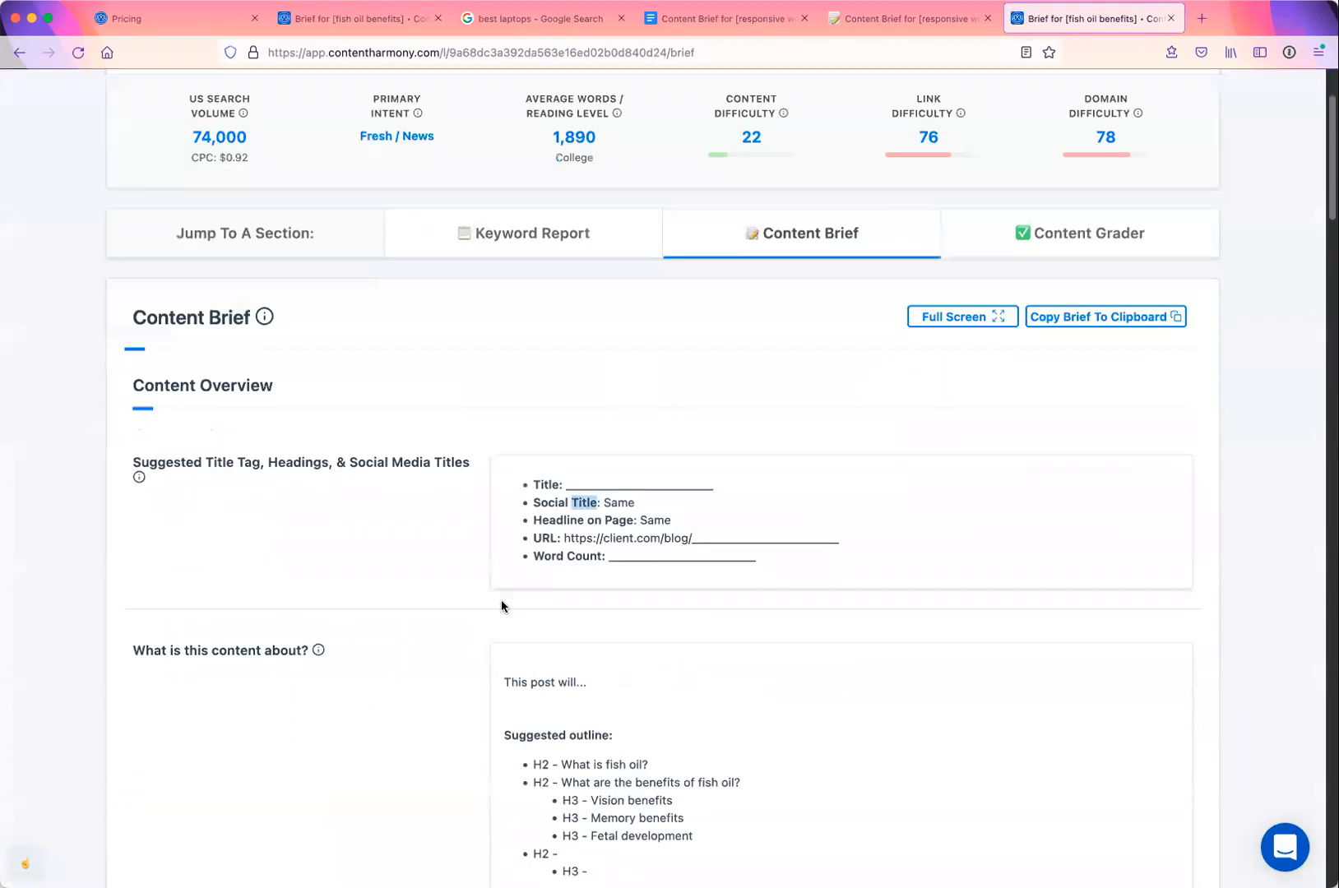
{"action": "scroll", "coordinate": [500, 606], "scroll_direction": "down", "scroll_amount": 4}
{"action": "left_click", "coordinate": [605, 762]}
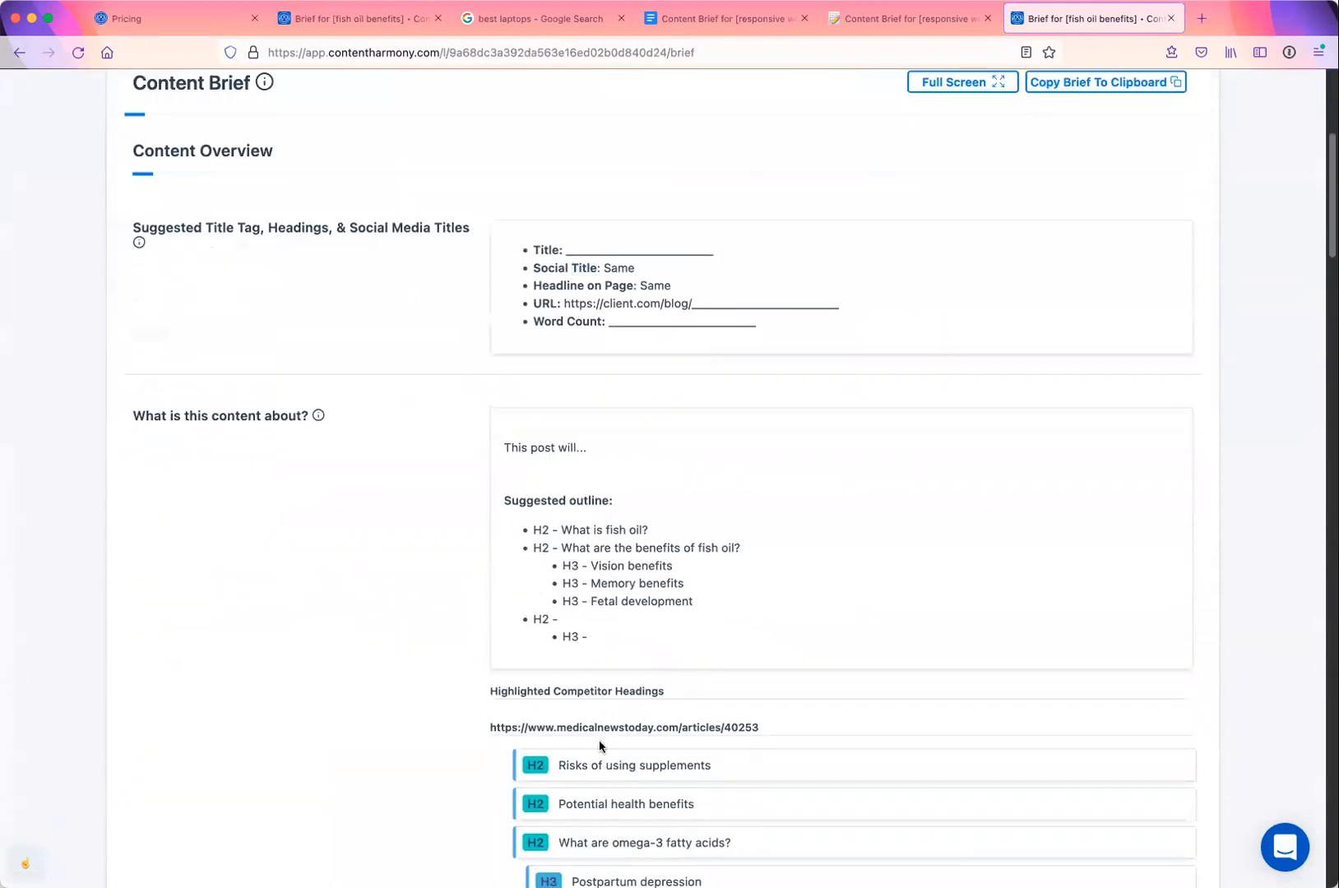
{"action": "scroll", "coordinate": [608, 732], "scroll_direction": "up", "scroll_amount": 3}
{"action": "left_click", "coordinate": [1128, 194]}
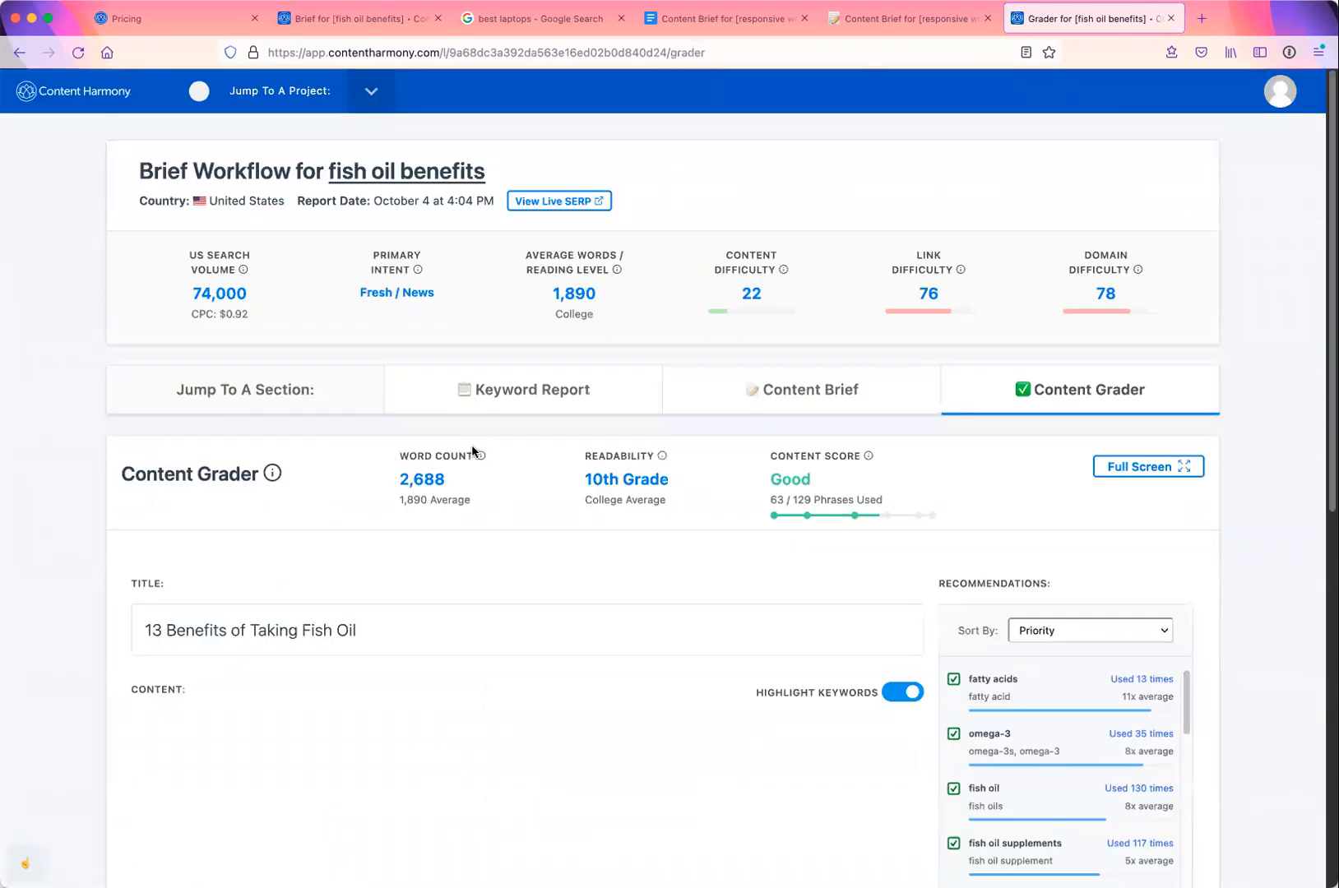
Return to the original brief, dismiss its share dialog, open the Content Grader and close the shared copy's tab
{"action": "left_click", "coordinate": [382, 22]}
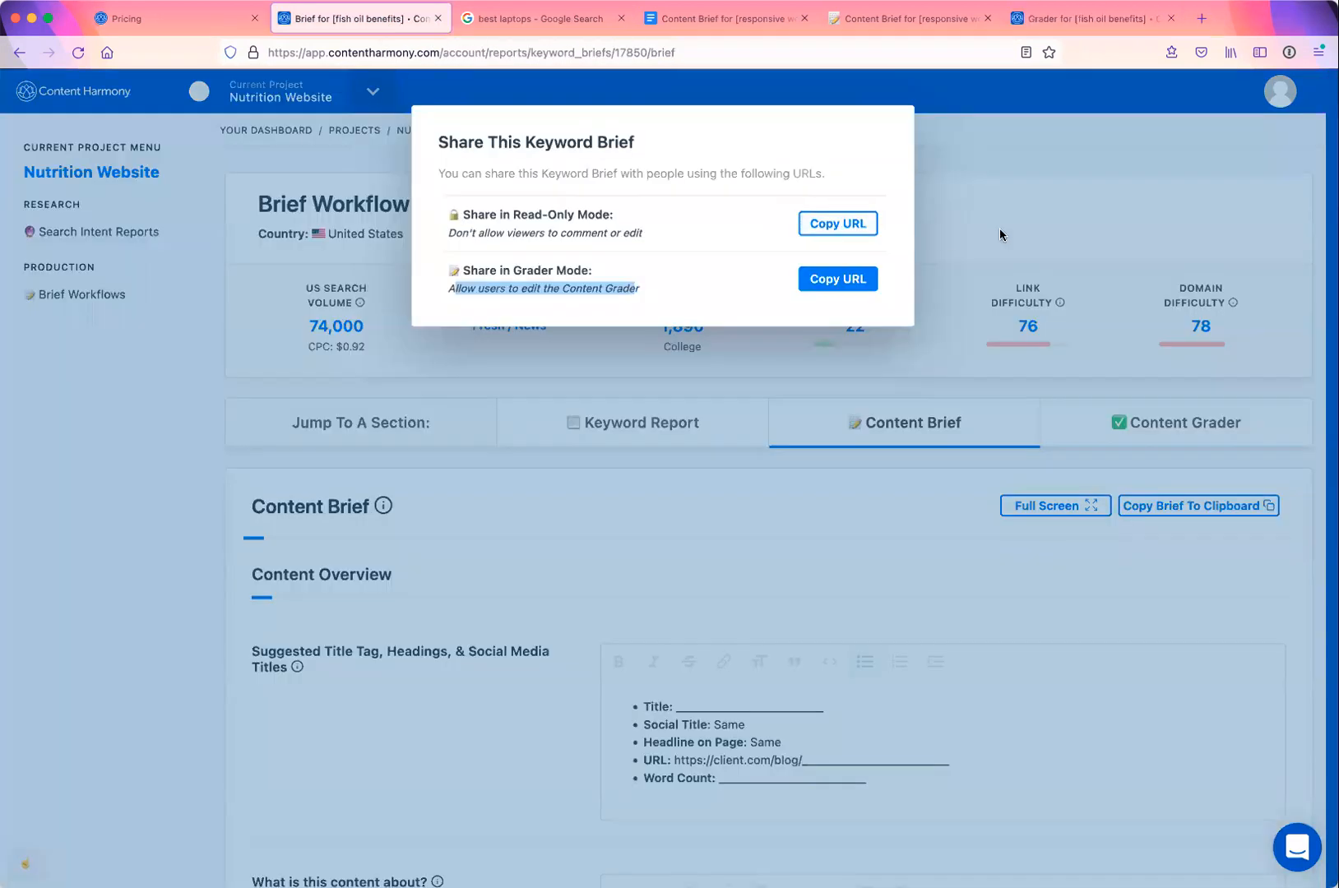
{"action": "left_click", "coordinate": [1256, 465]}
{"action": "left_click", "coordinate": [1220, 424]}
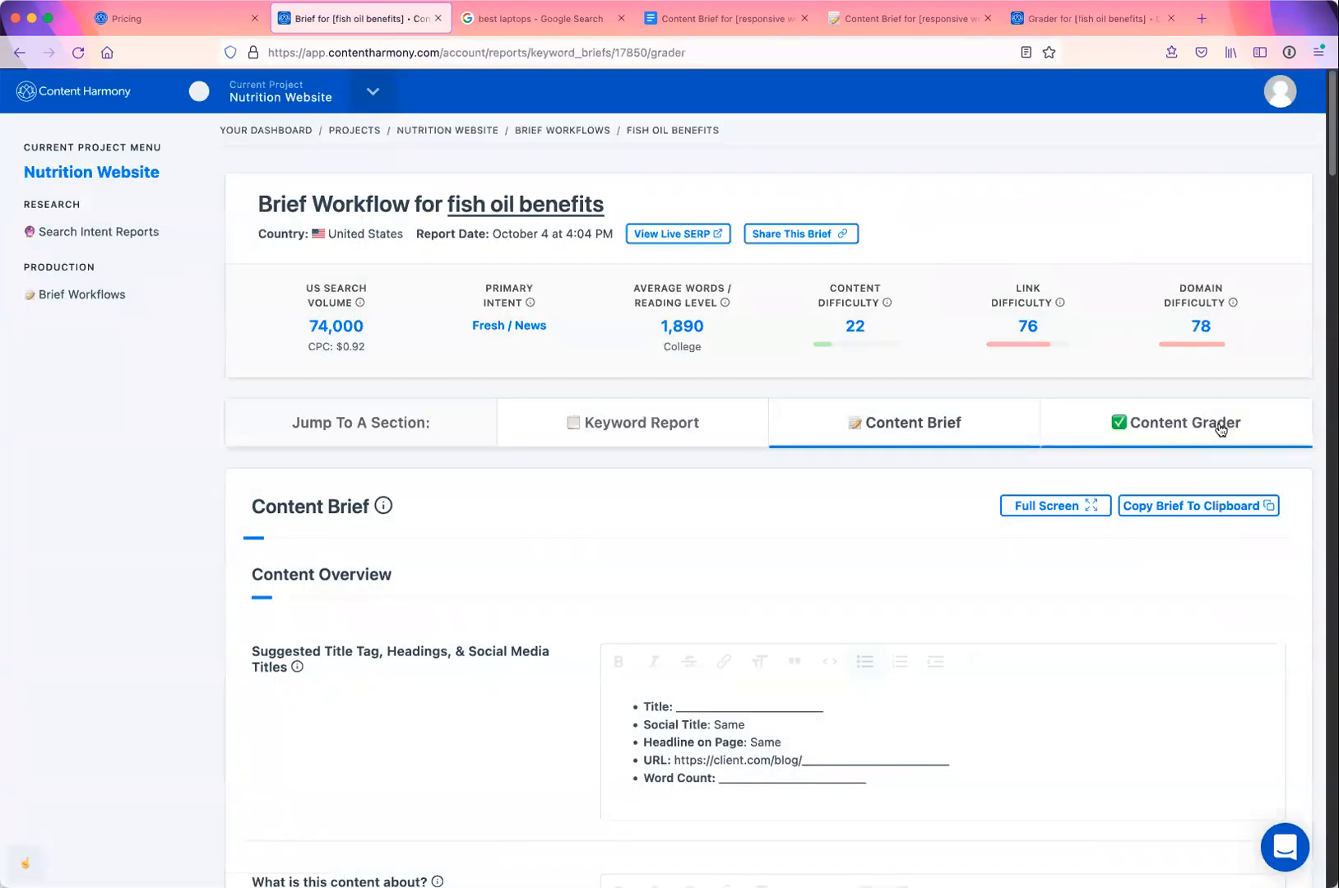
{"action": "middle_click", "coordinate": [1069, 22]}
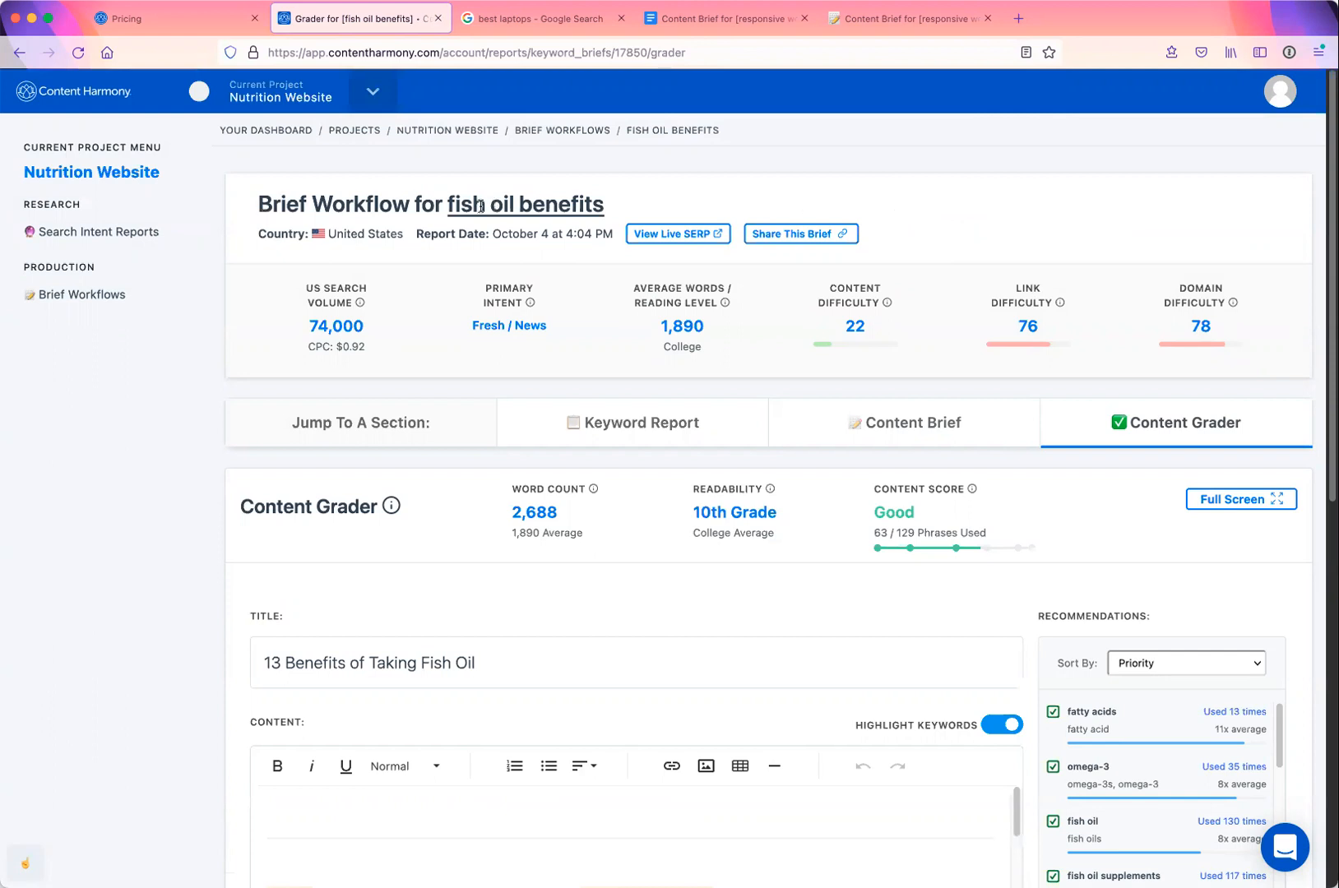
Examine the Content Grader's draft text with its highlighted keywords and the content score for fish oil benefits
{"action": "left_click_drag", "start_coordinate": [445, 204], "coordinate": [630, 203]}
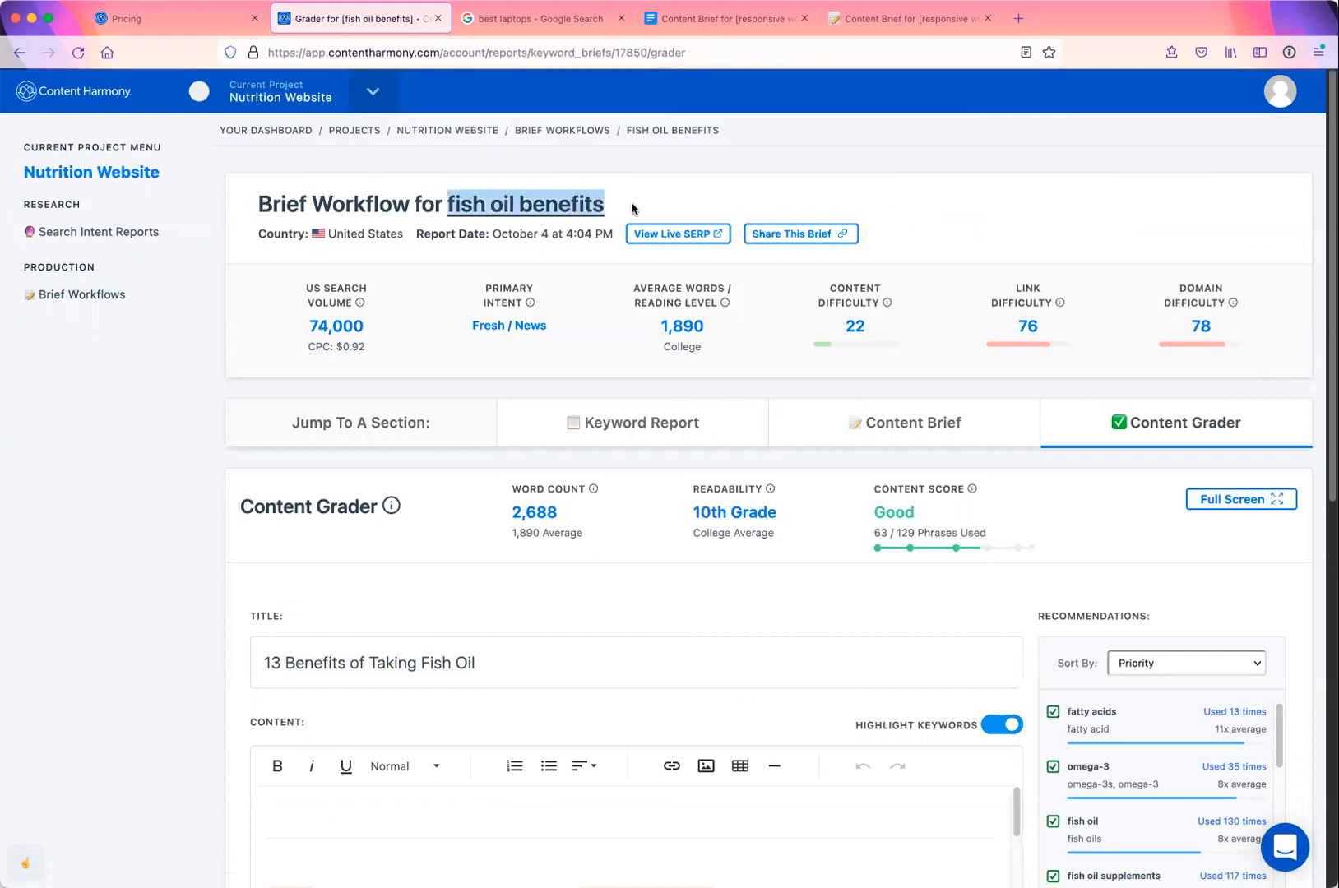
{"action": "scroll", "coordinate": [632, 206], "scroll_direction": "down", "scroll_amount": 3}
{"action": "scroll", "coordinate": [630, 208], "scroll_direction": "down", "scroll_amount": 1}
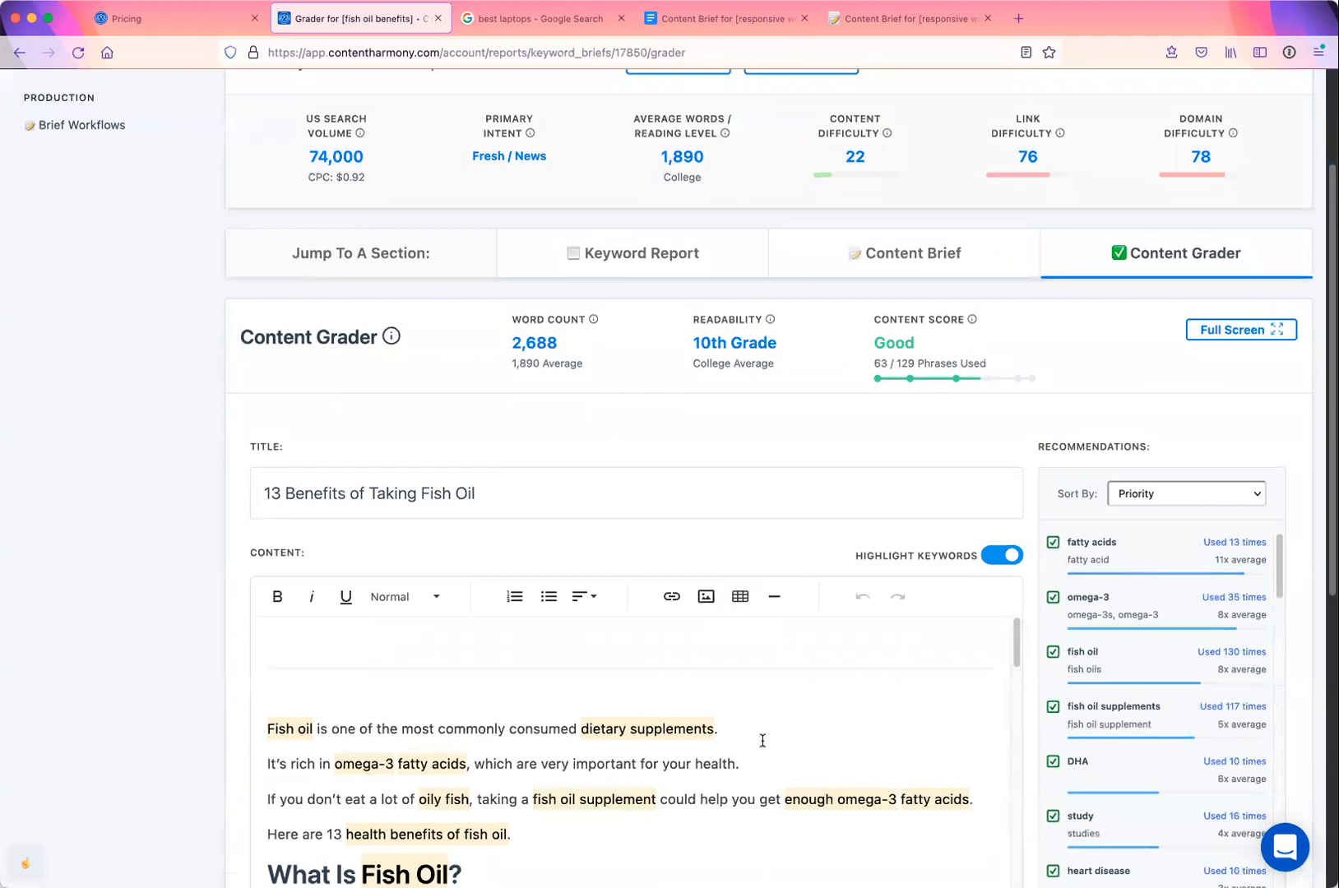
{"action": "scroll", "coordinate": [762, 741], "scroll_direction": "down", "scroll_amount": 2}
{"action": "scroll", "coordinate": [762, 740], "scroll_direction": "up", "scroll_amount": 2}
{"action": "left_click_drag", "start_coordinate": [267, 729], "coordinate": [562, 872]}
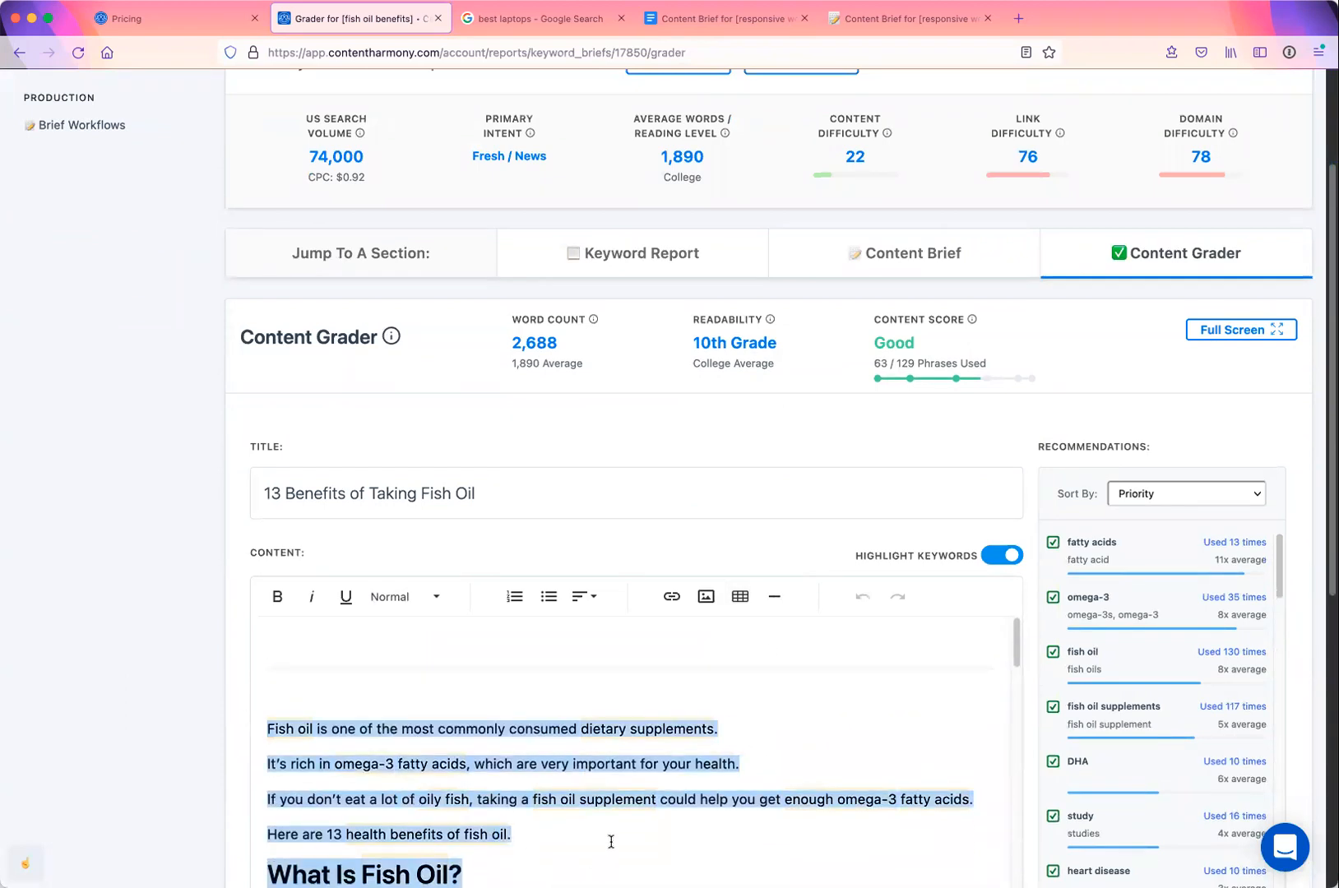
{"action": "left_click", "coordinate": [621, 836]}
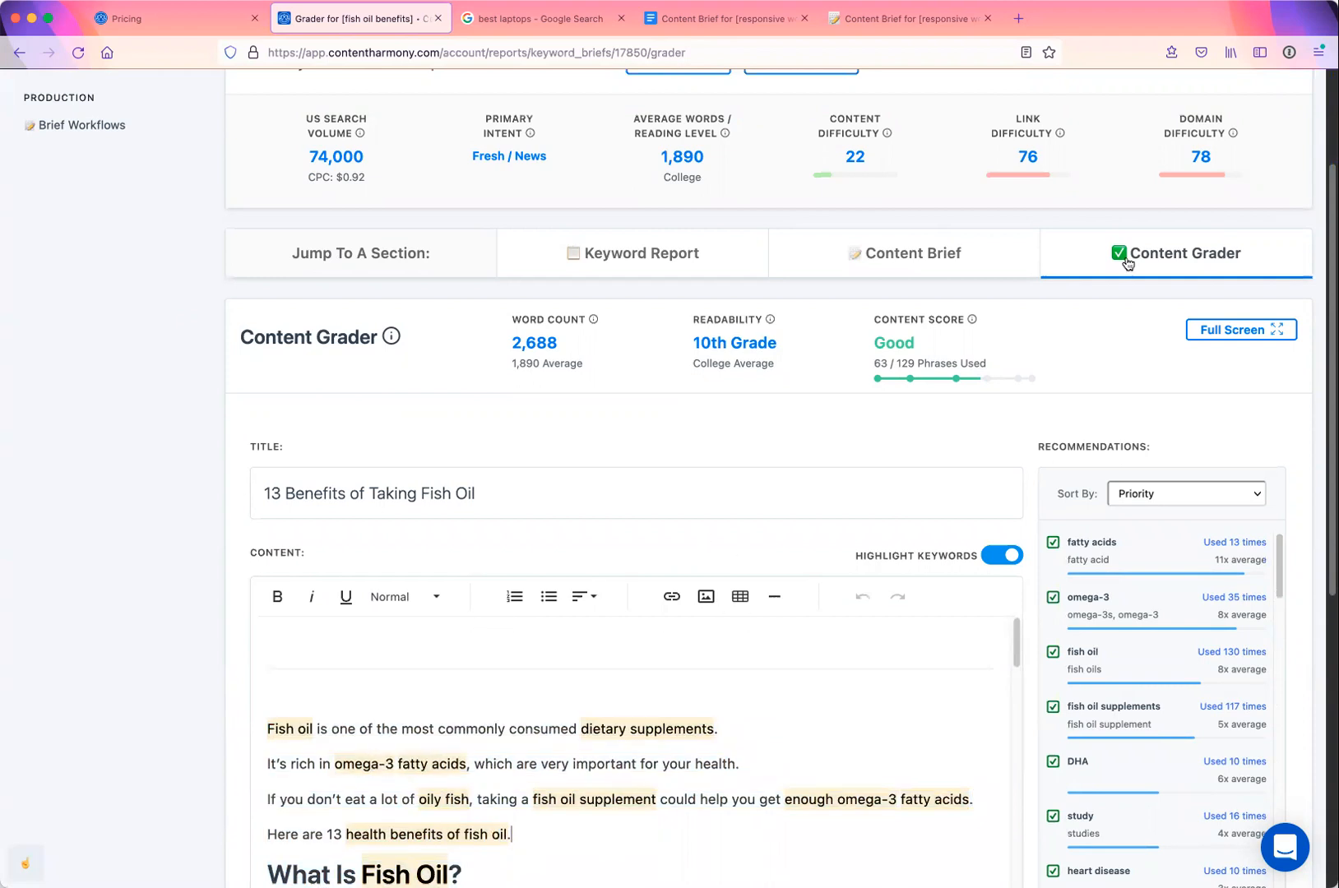
{"action": "left_click_drag", "start_coordinate": [875, 339], "coordinate": [921, 347]}
{"action": "scroll", "coordinate": [791, 717], "scroll_direction": "up", "scroll_amount": 3}
{"action": "scroll", "coordinate": [1110, 465], "scroll_direction": "down", "scroll_amount": 3}
{"action": "scroll", "coordinate": [1103, 377], "scroll_direction": "down", "scroll_amount": 2}
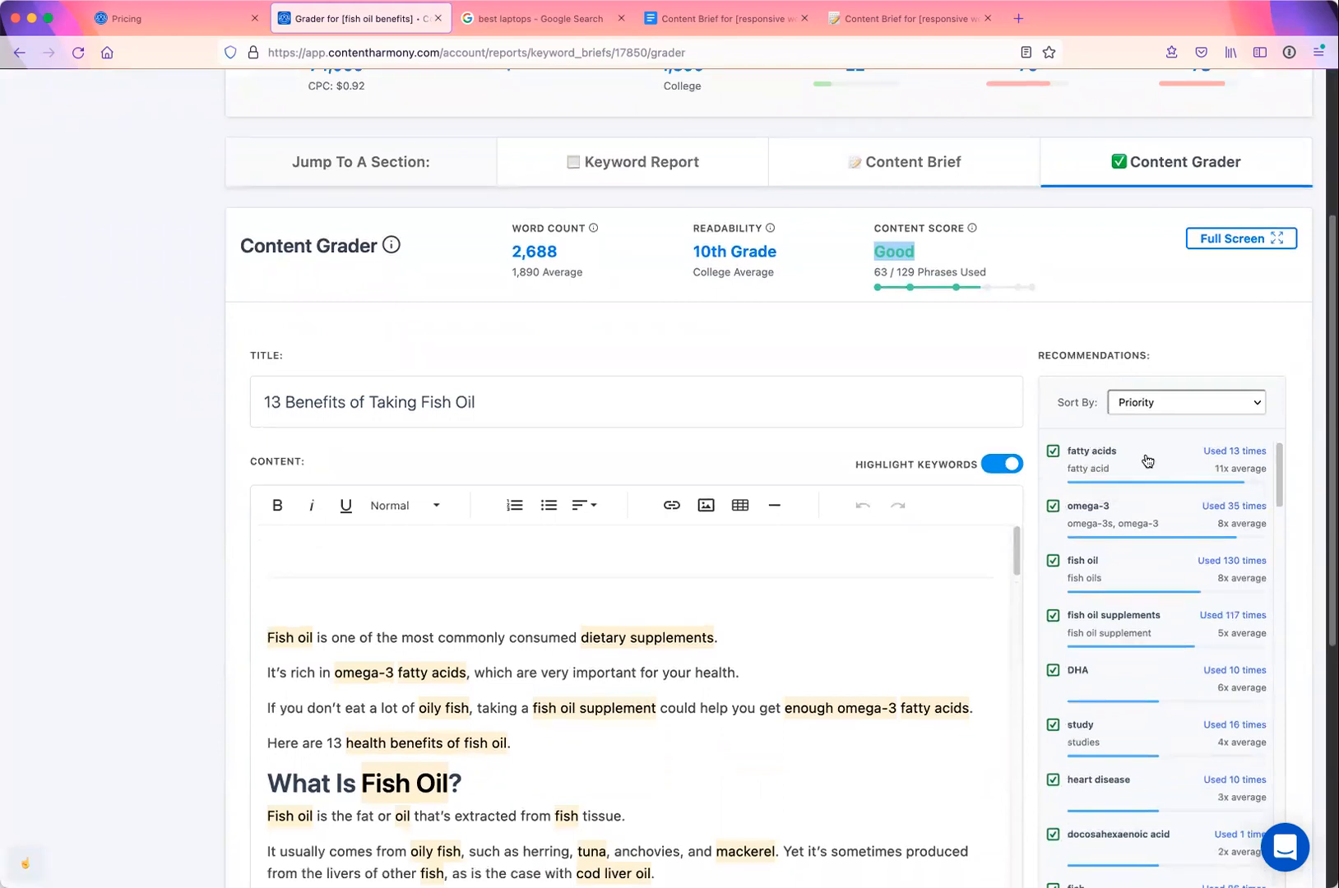
Look through the recommended phrases, comparing their usage in the draft with the average and finding the unused ones
{"action": "left_click_drag", "start_coordinate": [1234, 458], "coordinate": [1238, 458]}
{"action": "left_click", "coordinate": [1239, 477]}
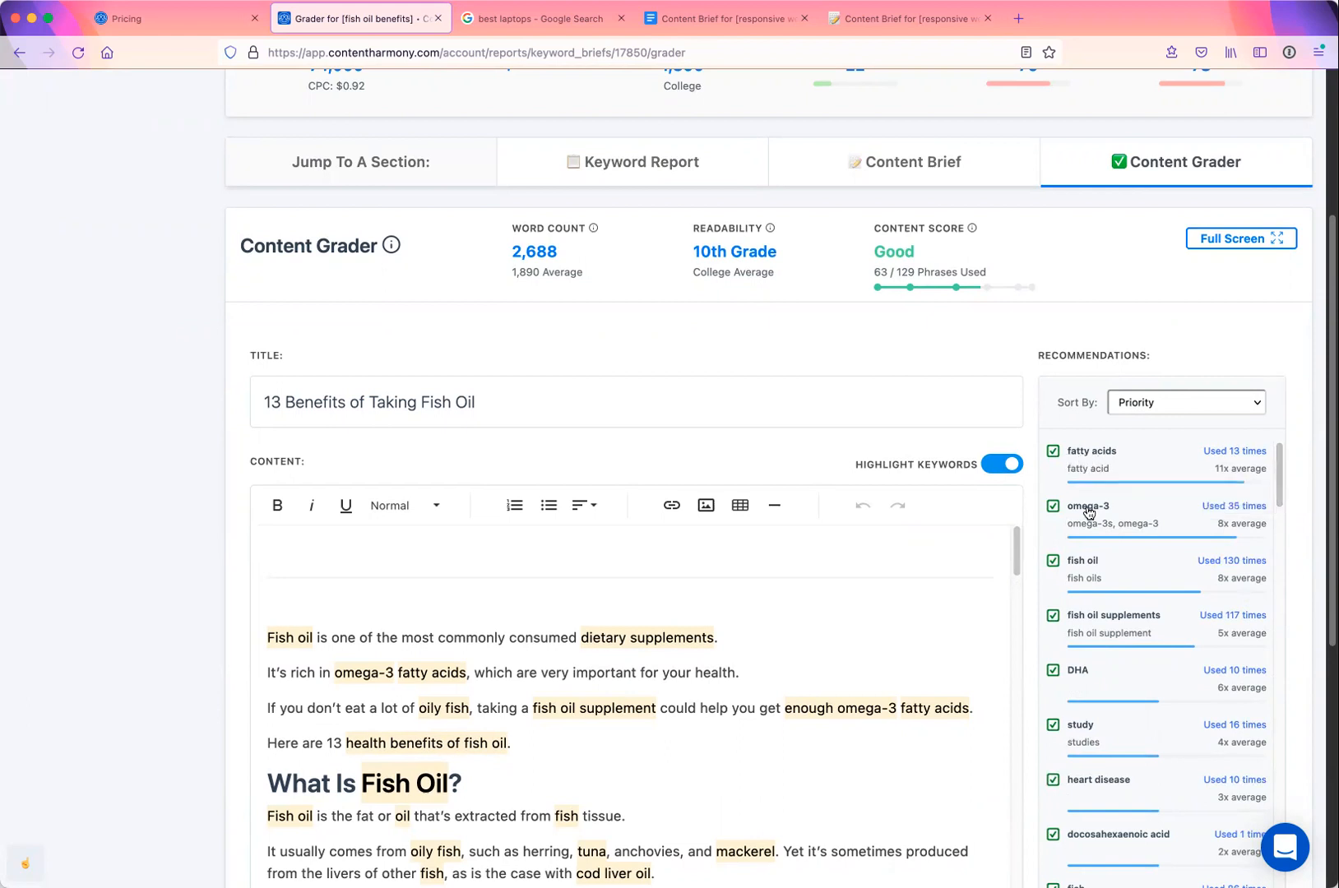
{"action": "left_click_drag", "start_coordinate": [1277, 489], "coordinate": [1281, 800]}
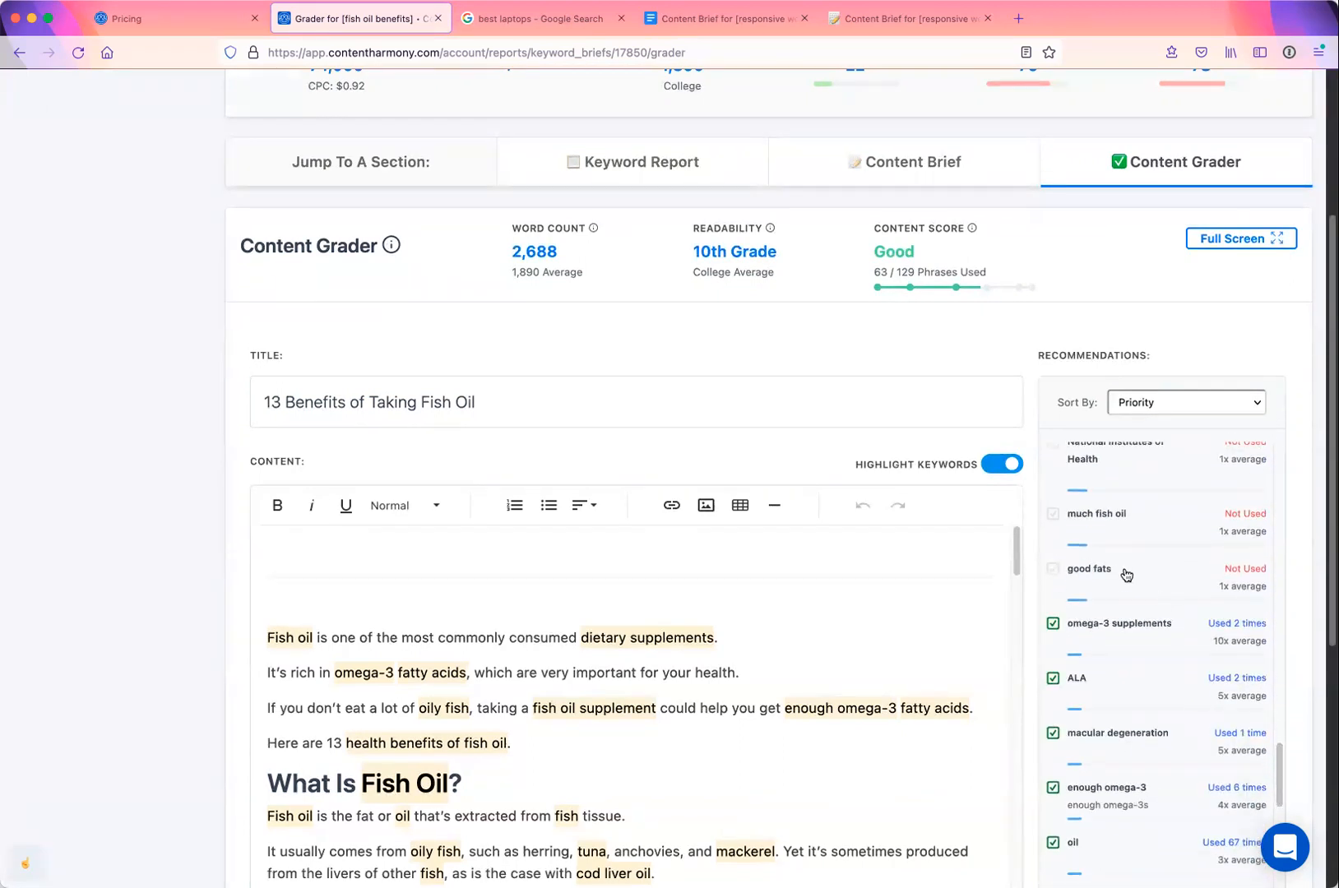
{"action": "scroll", "coordinate": [1093, 575], "scroll_direction": "down", "scroll_amount": 2}
{"action": "scroll", "coordinate": [1094, 574], "scroll_direction": "down", "scroll_amount": 1}
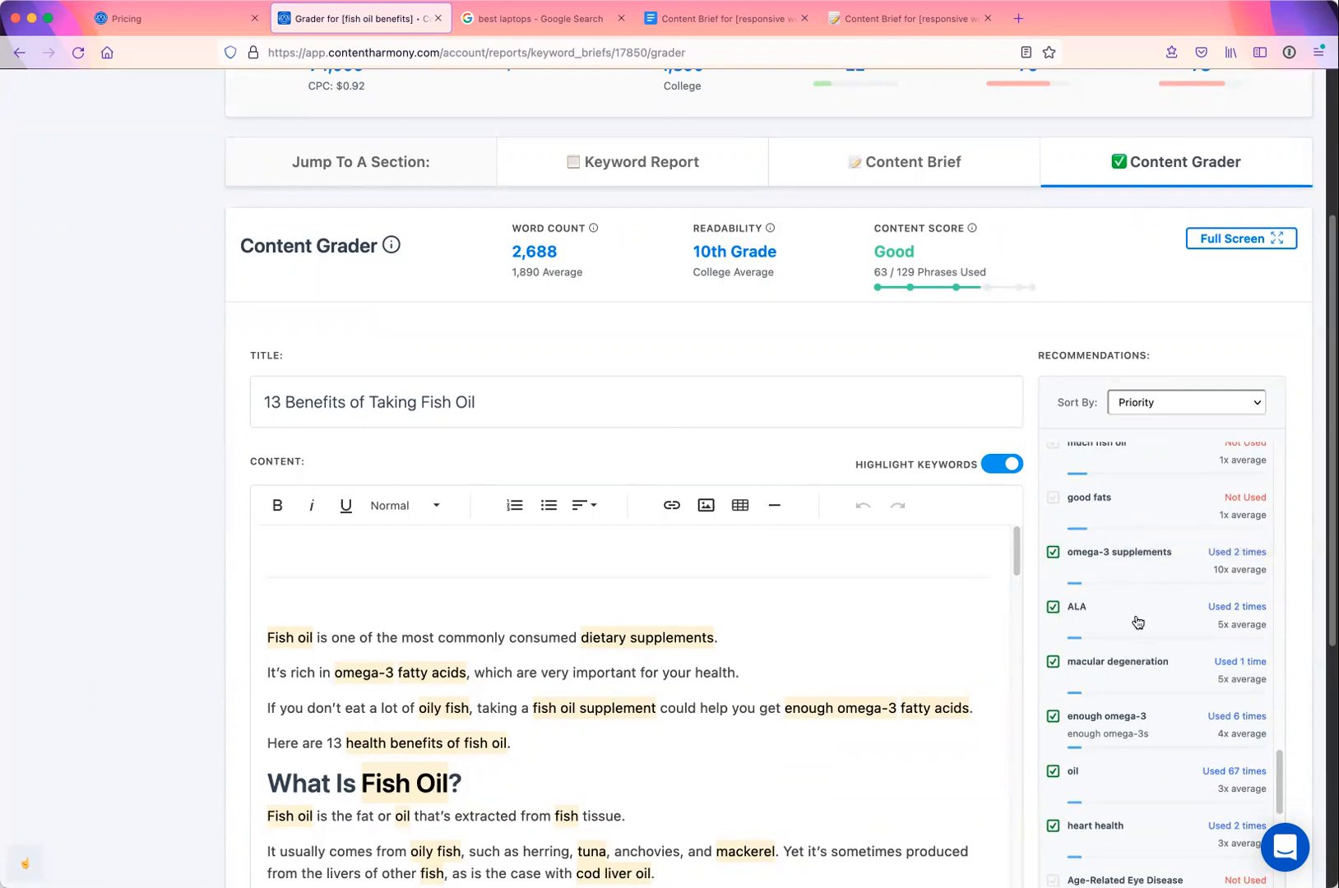
Remove the unused phrase "good fats" from the Content Grader recommendations and check the phrases-used count
{"action": "left_click_drag", "start_coordinate": [873, 275], "coordinate": [910, 271]}
{"action": "left_click", "coordinate": [1143, 510]}
{"action": "left_click", "coordinate": [1166, 590]}
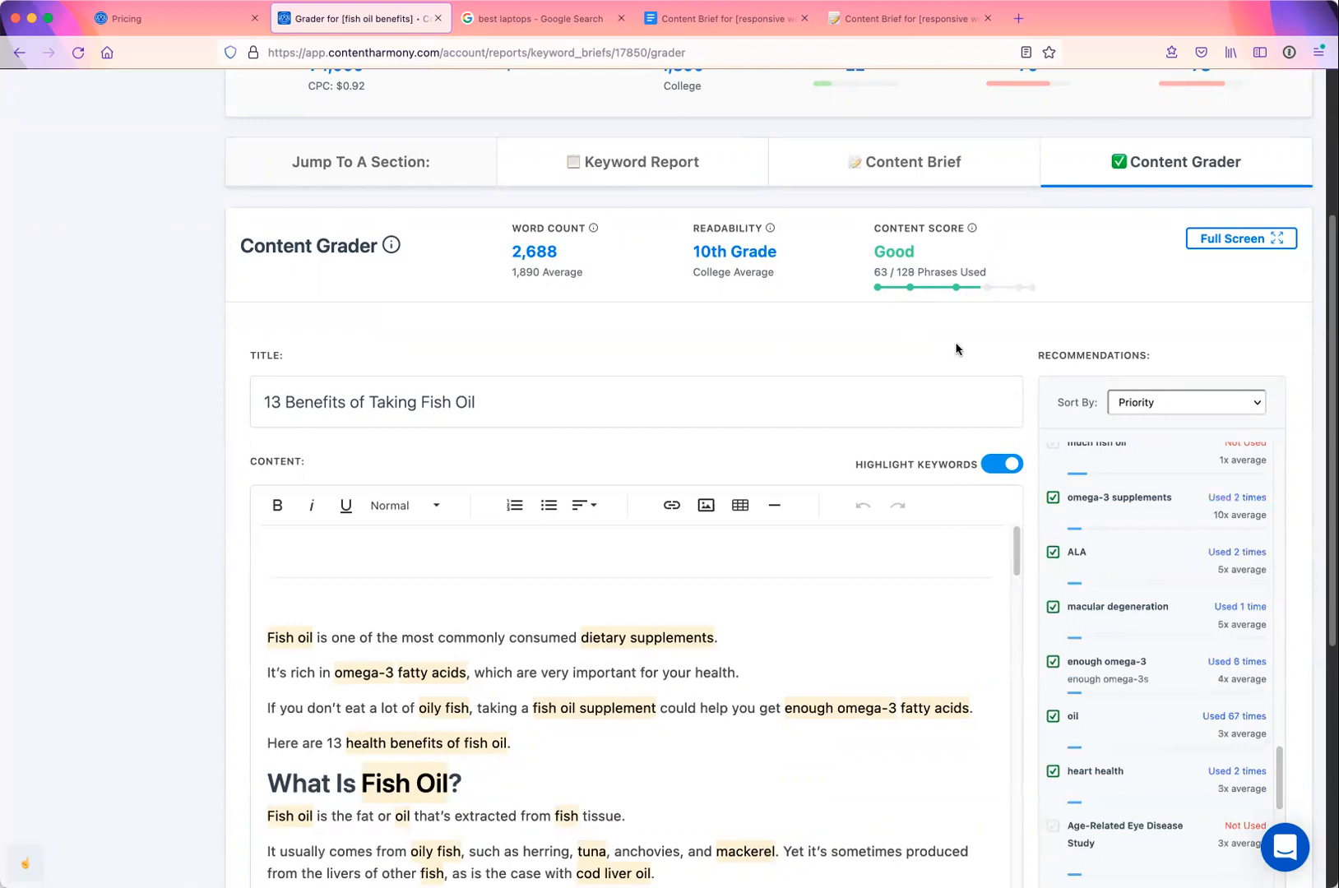
{"action": "left_click_drag", "start_coordinate": [880, 270], "coordinate": [975, 358]}
Open the support chat from the Content Grader page
{"action": "scroll", "coordinate": [1083, 641], "scroll_direction": "up", "scroll_amount": 5}
{"action": "scroll", "coordinate": [1083, 642], "scroll_direction": "up", "scroll_amount": 4}
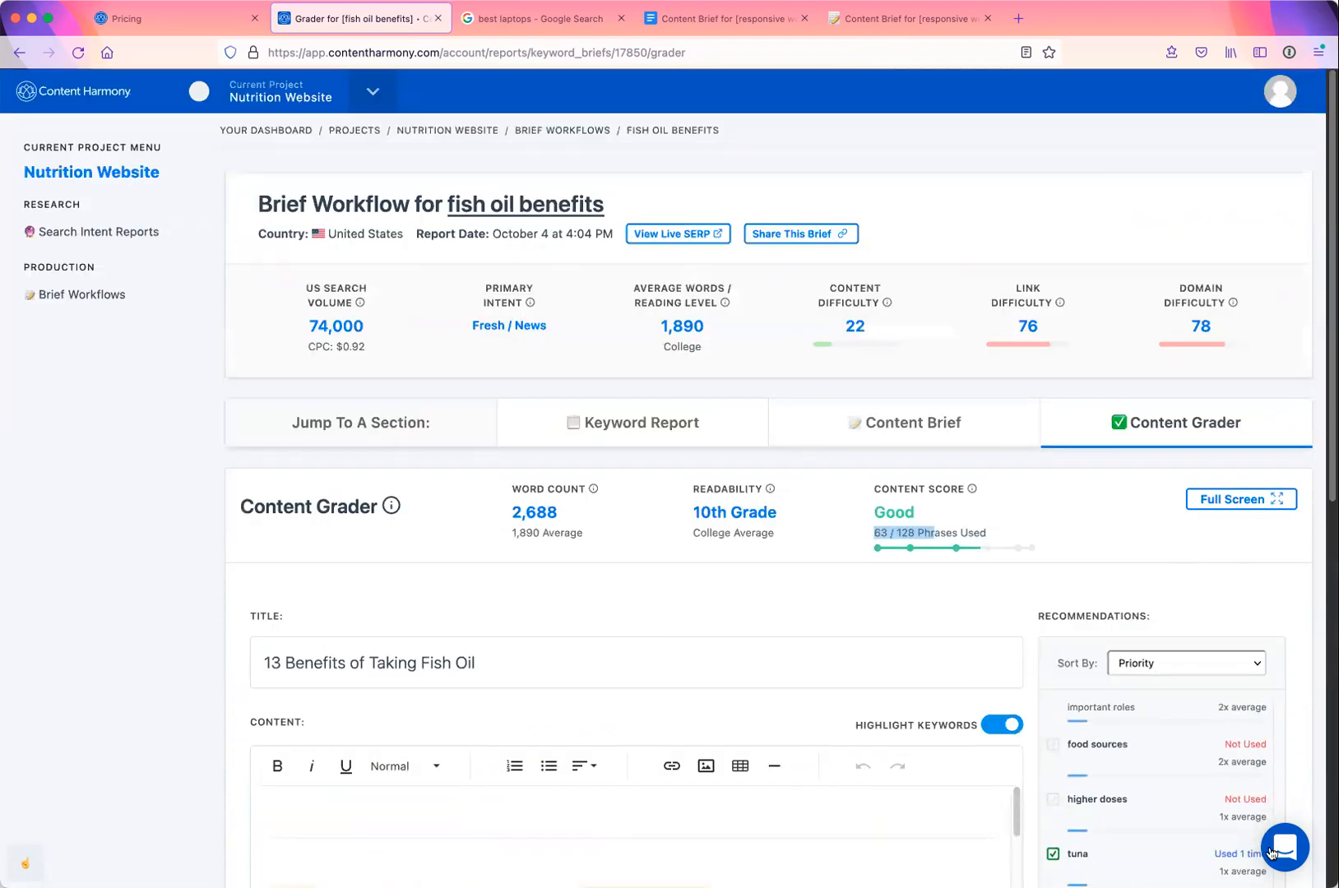
{"action": "left_click", "coordinate": [1273, 855]}
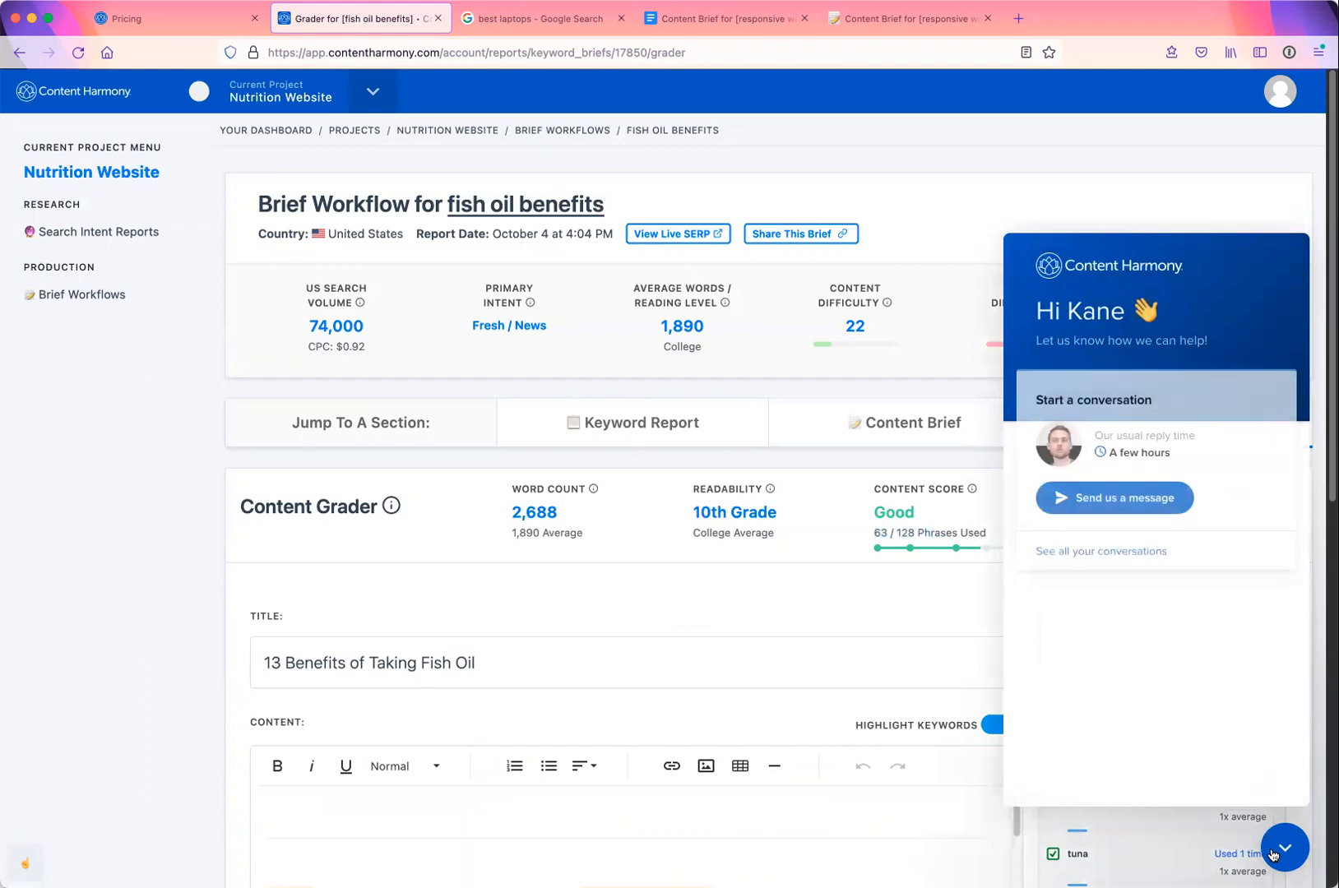